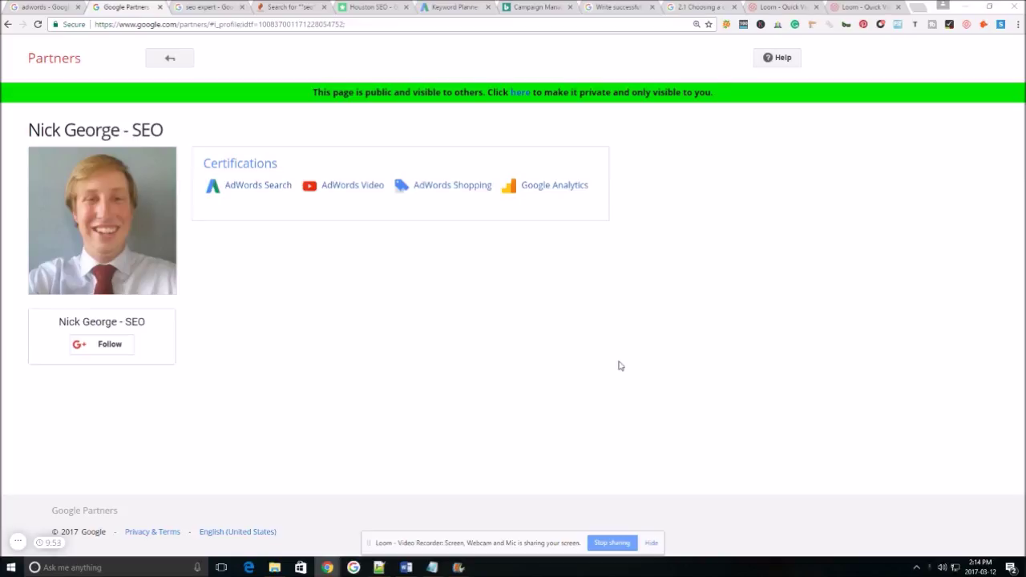
# Review the AdWords Search certification, then bring up the 'seo expert' Google results
pyautogui.click(261, 185)
pyautogui.moveTo(674, 179); pyautogui.dragTo(83, 146)
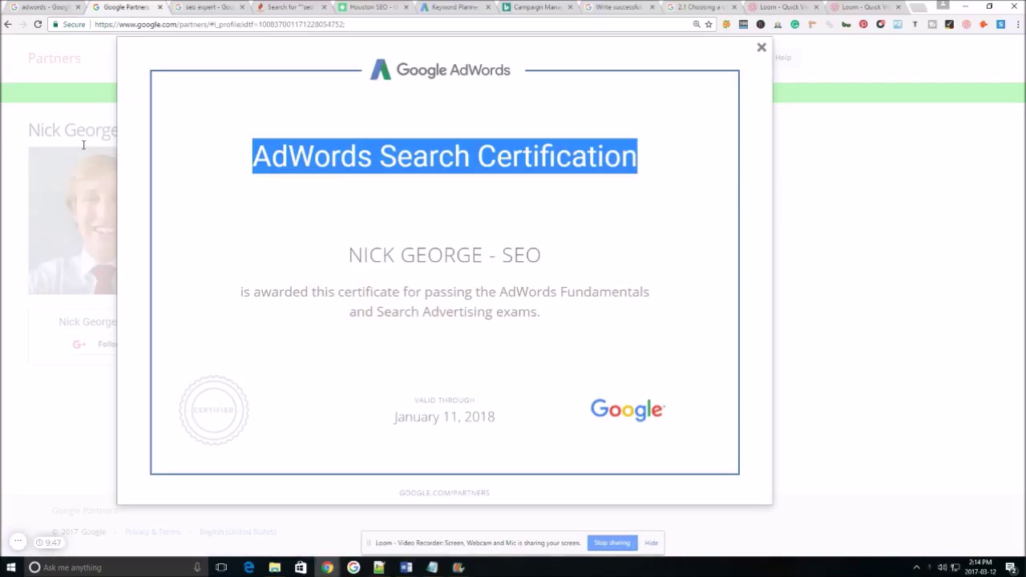
pyautogui.click(761, 49)
pyautogui.click(226, 8)
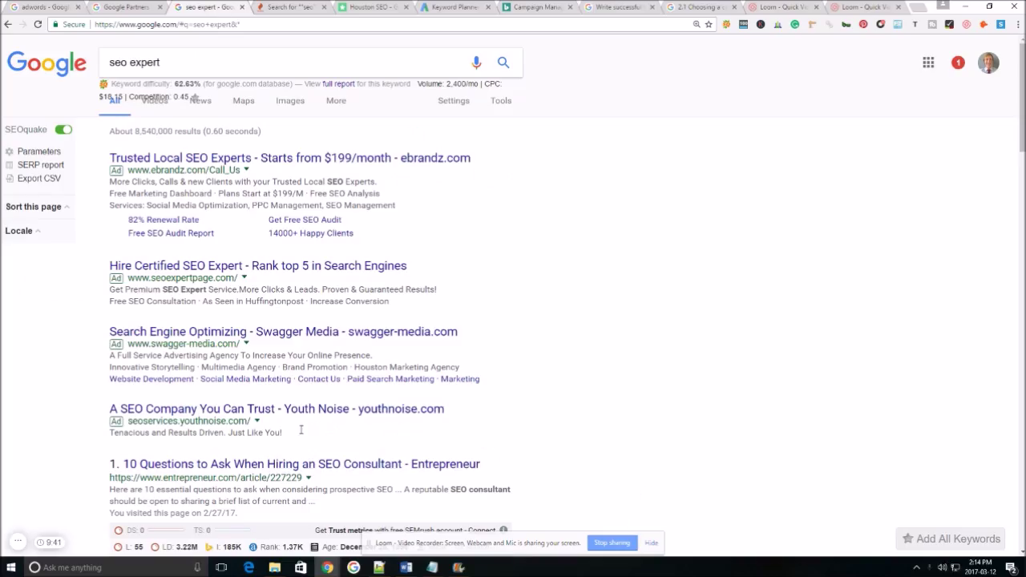
# Open the empty AdWords All campaigns page from the first 'adwords' search result
pyautogui.moveTo(301, 431); pyautogui.dragTo(107, 152)
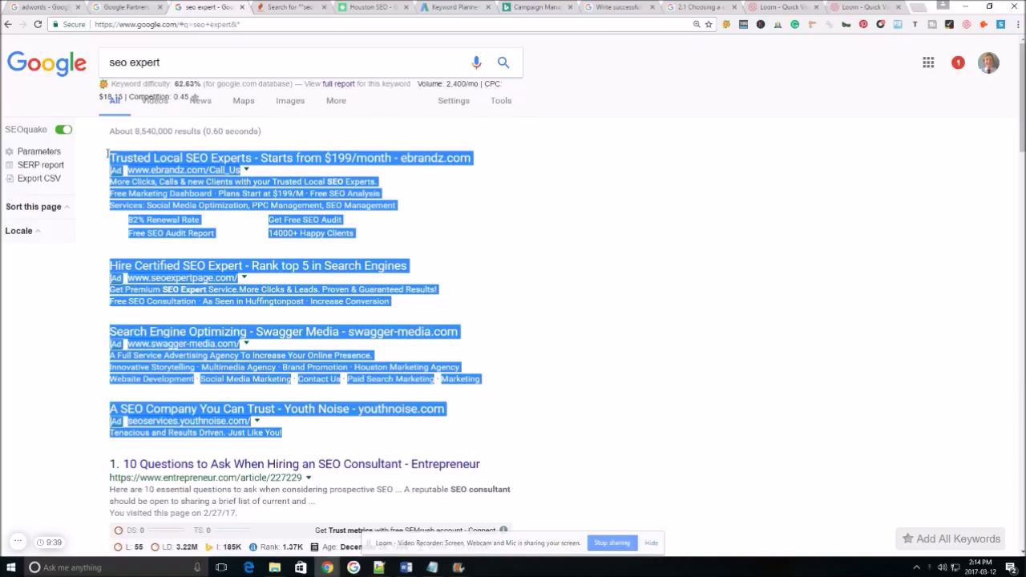
pyautogui.click(768, 428)
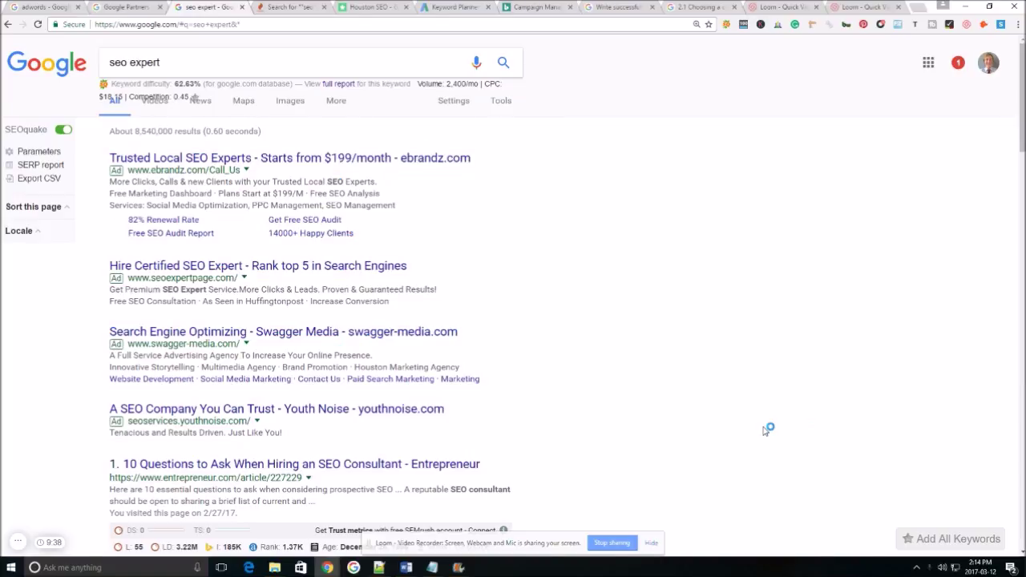
pyautogui.click(129, 10)
pyautogui.click(44, 7)
pyautogui.click(396, 164)
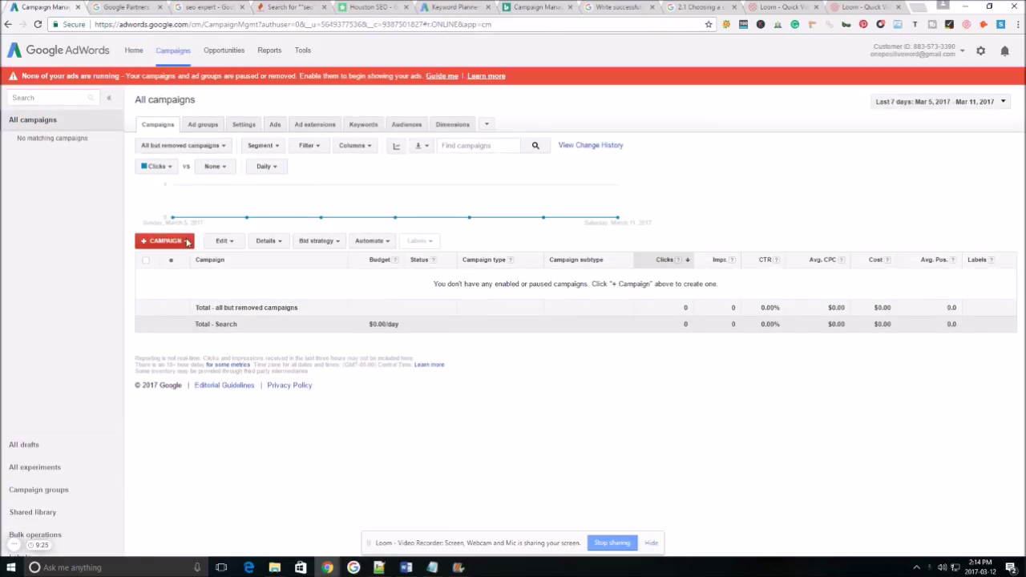
# Create a Search Network only campaign named 'SEO' and start switching it to All features
pyautogui.click(187, 242)
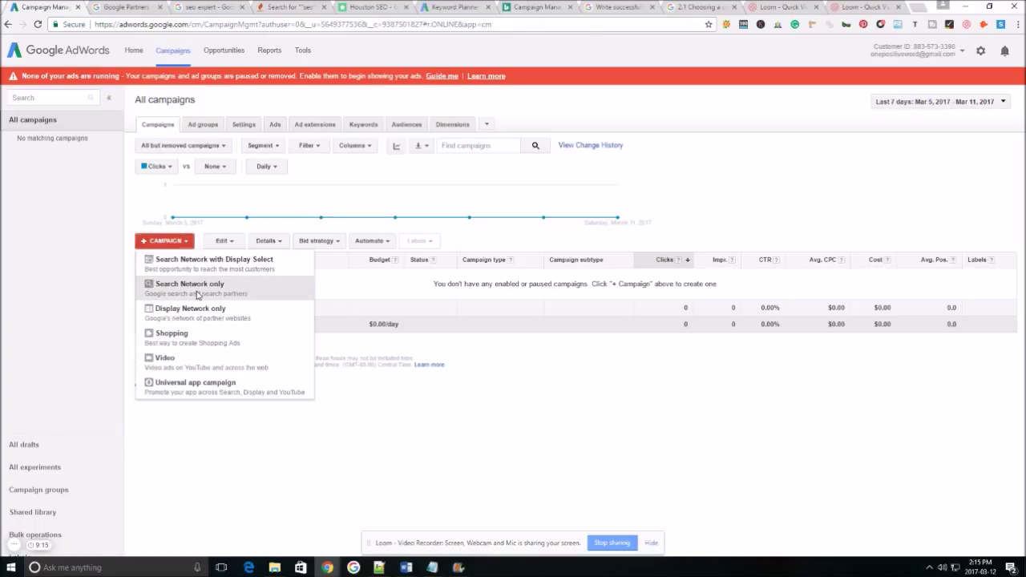
pyautogui.click(196, 293)
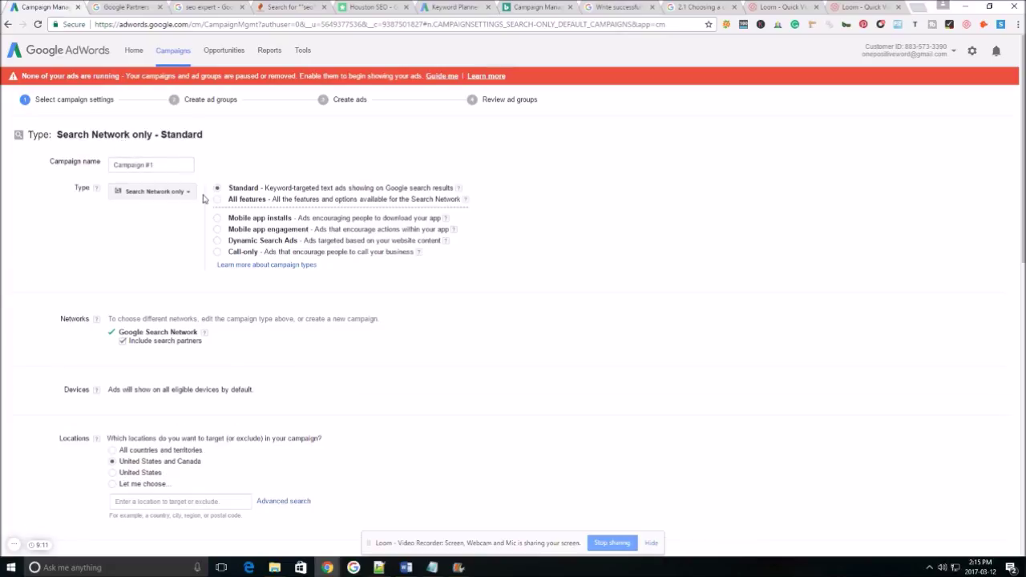
pyautogui.click(171, 160)
pyautogui.hotkey('ctrl', 'a')
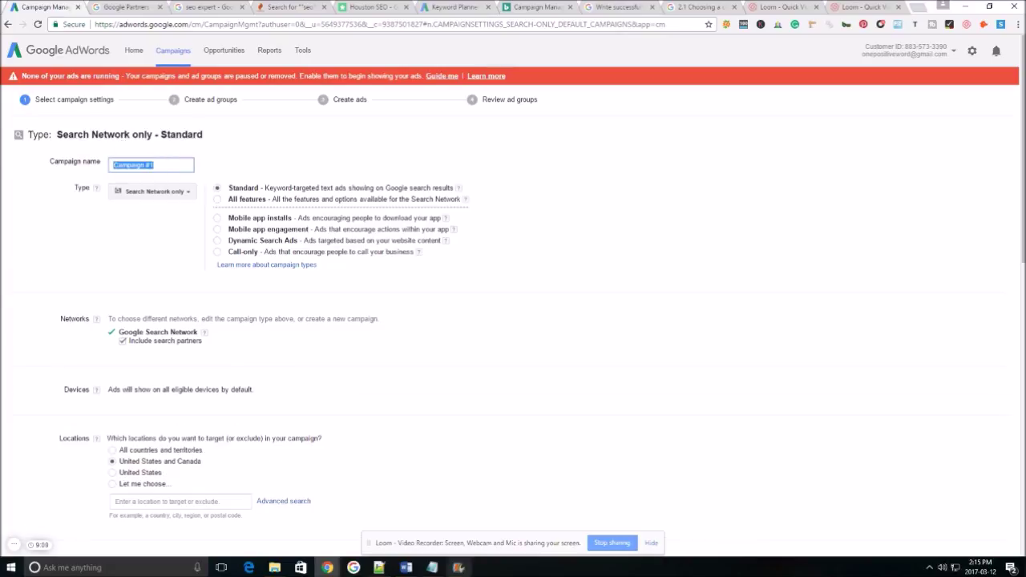
pyautogui.write('SEO')
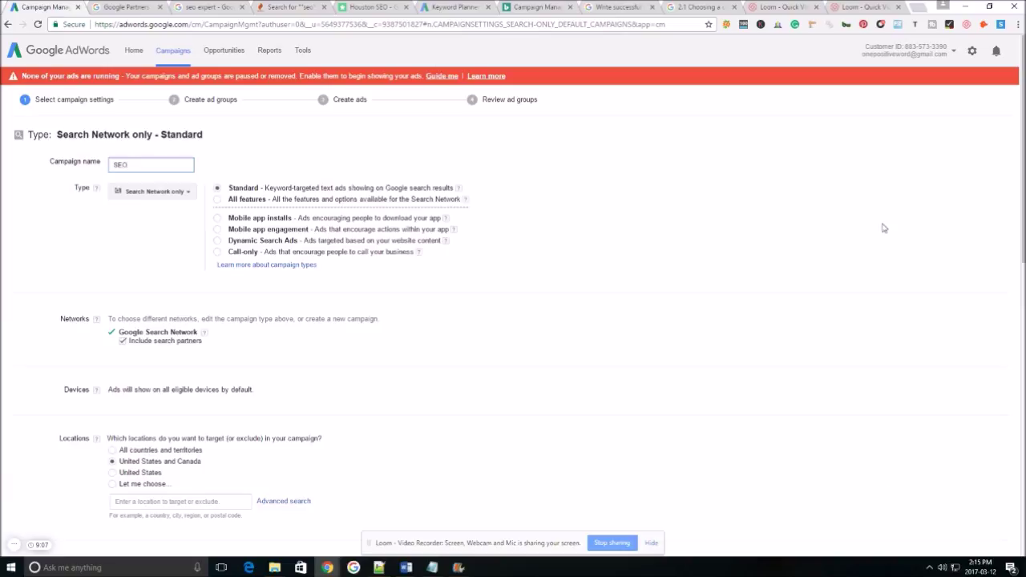
pyautogui.click(218, 200)
# Confirm the All features campaign type and review the network descriptions
pyautogui.click(557, 95)
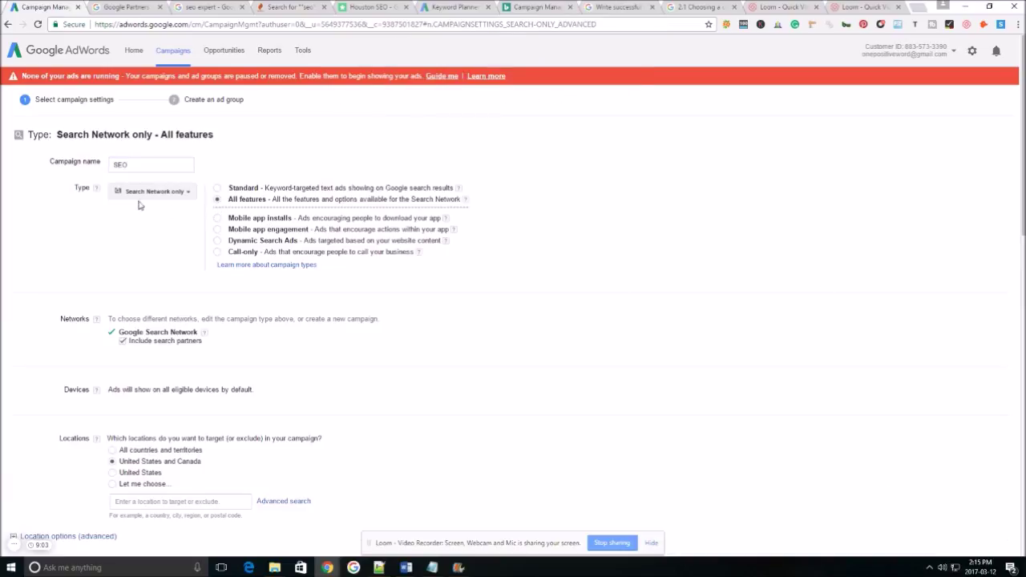
pyautogui.moveTo(231, 202); pyautogui.dragTo(465, 202)
pyautogui.click(592, 204)
pyautogui.scroll(-2, 275, 263)
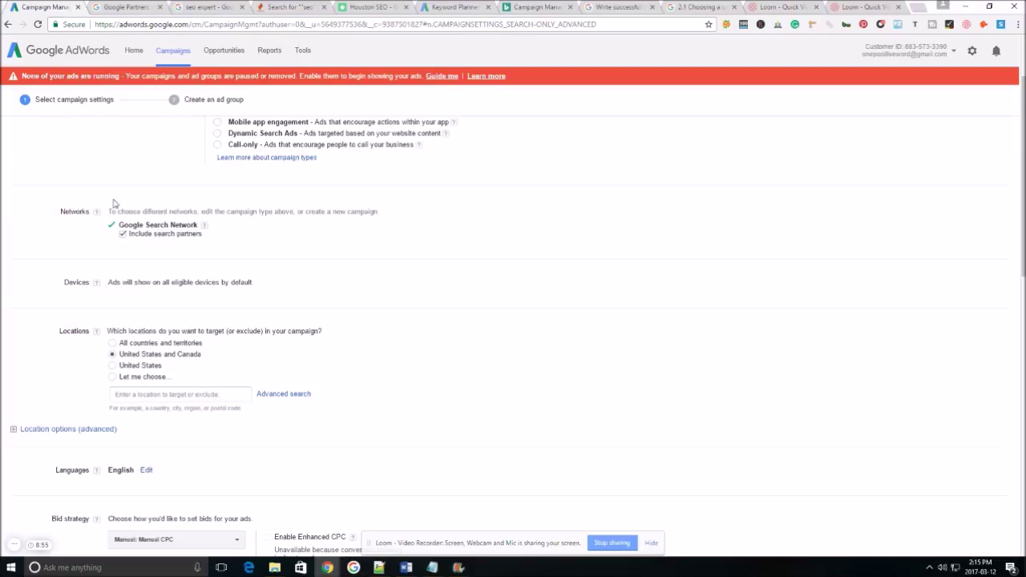
pyautogui.moveTo(113, 210); pyautogui.dragTo(396, 217)
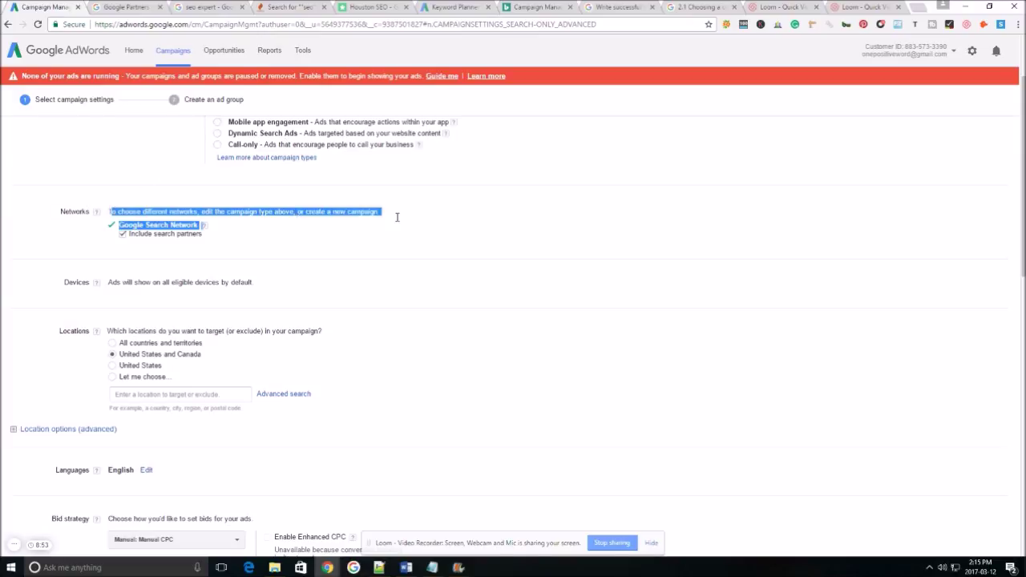
pyautogui.click(264, 227)
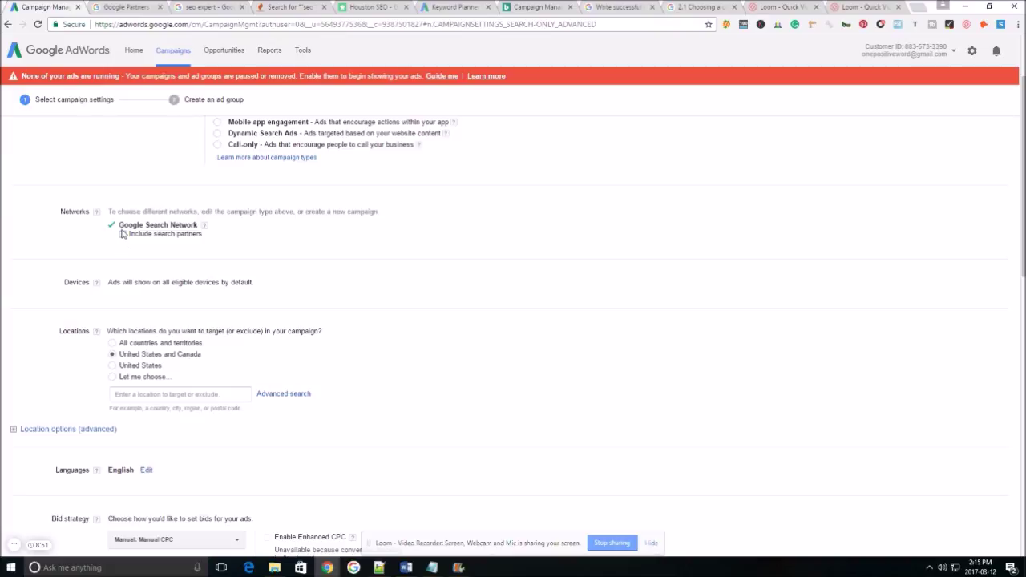
pyautogui.moveTo(122, 233); pyautogui.dragTo(202, 227)
pyautogui.click(270, 233)
pyautogui.scroll(-2, 169, 210)
pyautogui.scroll(-2, 152, 201)
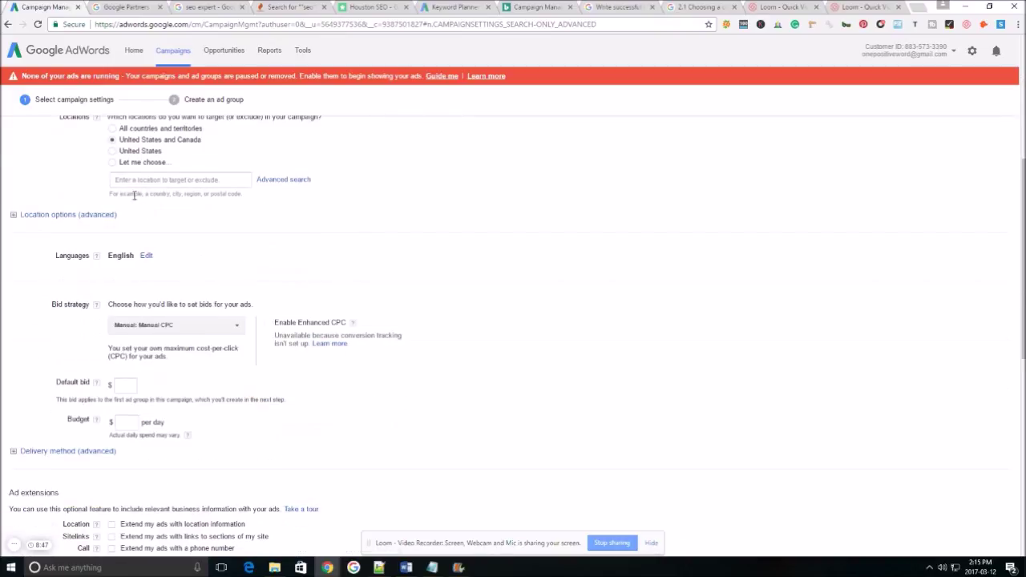
# Target Houston, Texas as the campaign's location
pyautogui.click(113, 162)
pyautogui.scroll(1, 147, 219)
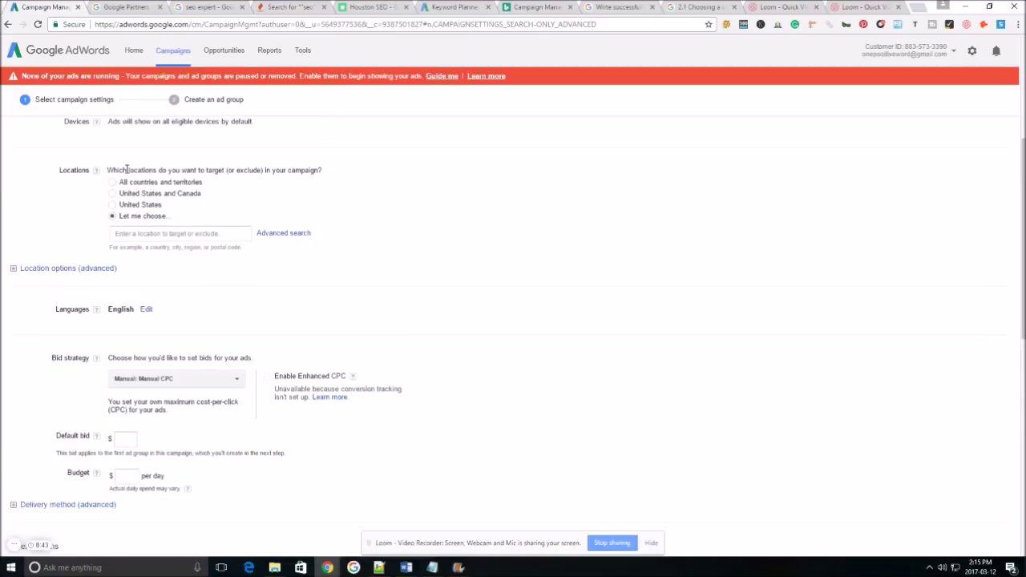
pyautogui.click(131, 234)
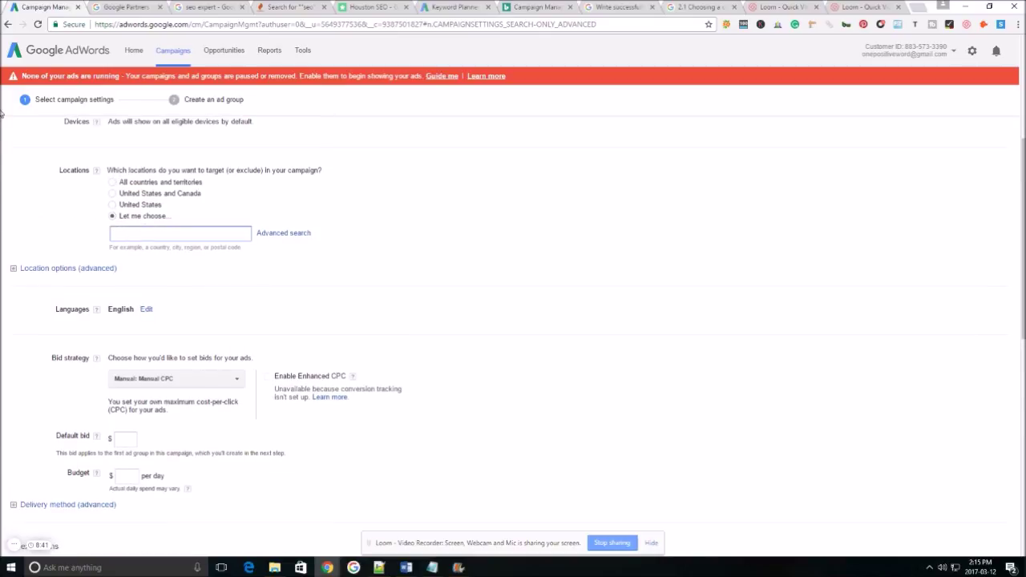
pyautogui.write('Houston')
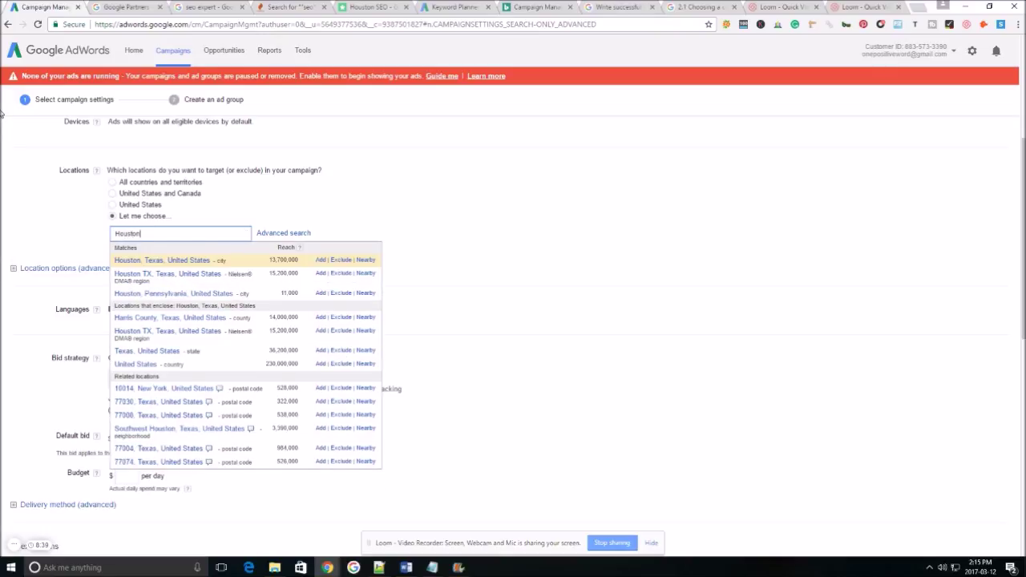
pyautogui.click(164, 259)
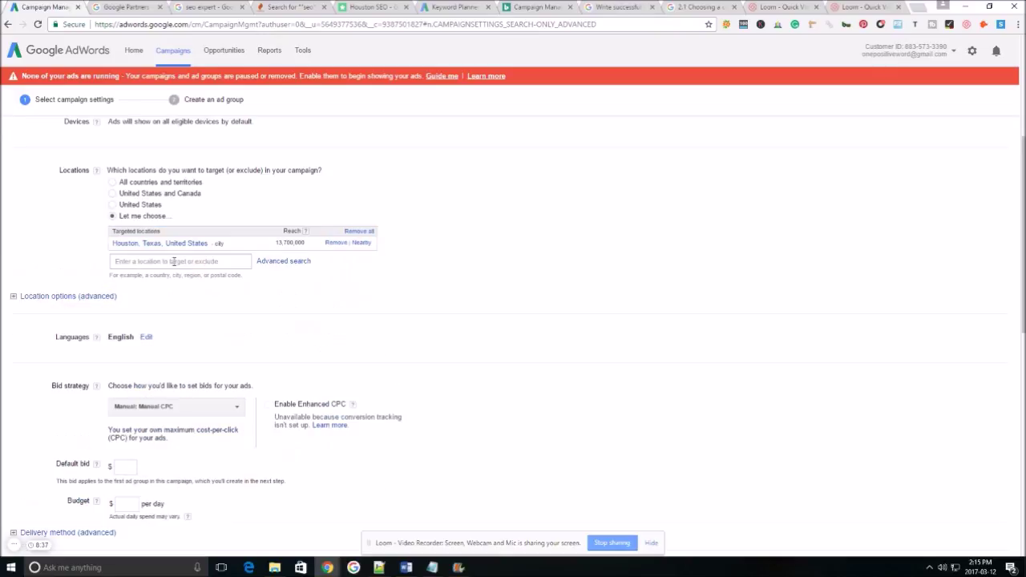
# Limit location targeting and exclusion to people physically in those locations
pyautogui.click(50, 297)
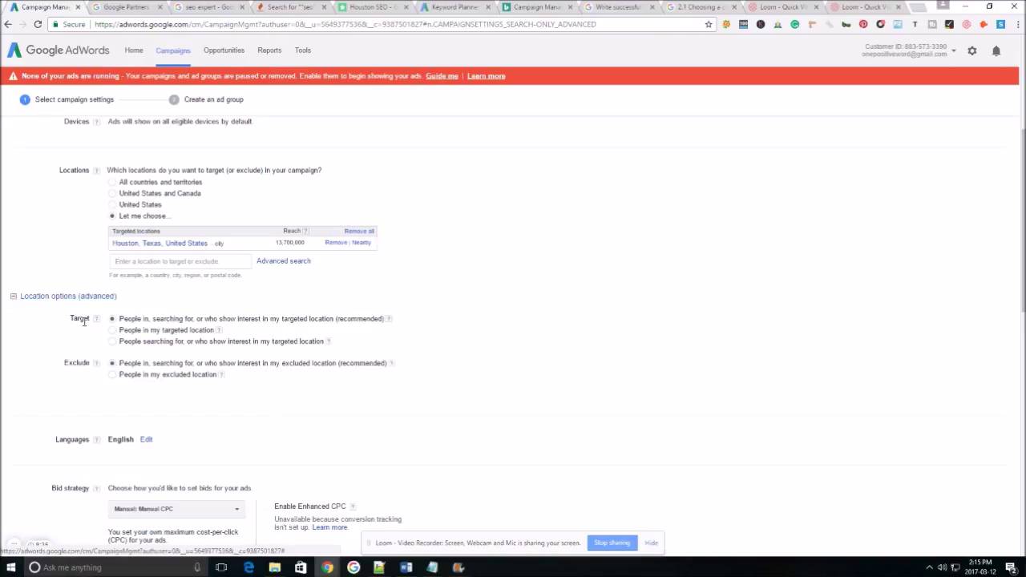
pyautogui.scroll(-2, 83, 322)
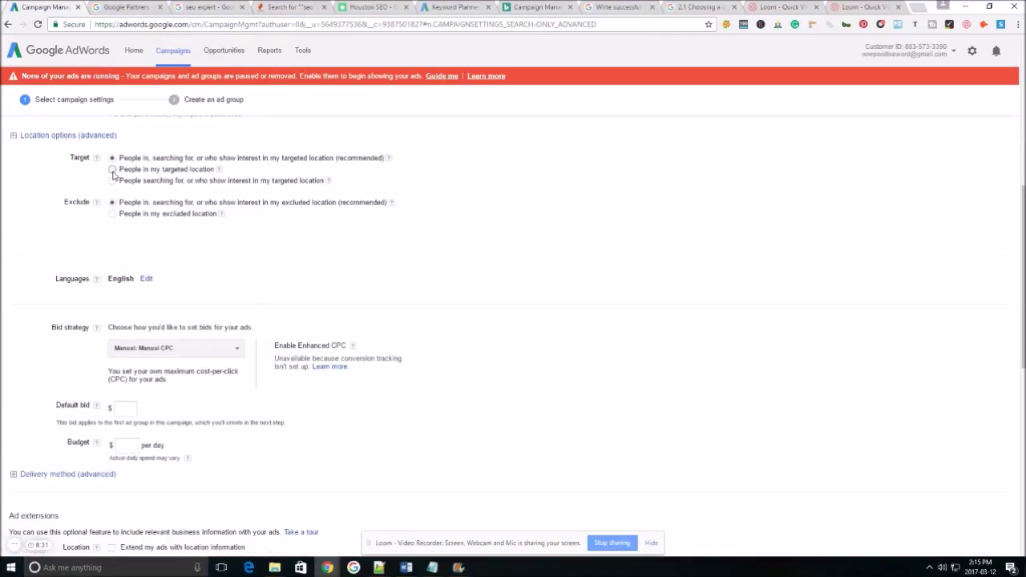
pyautogui.click(113, 171)
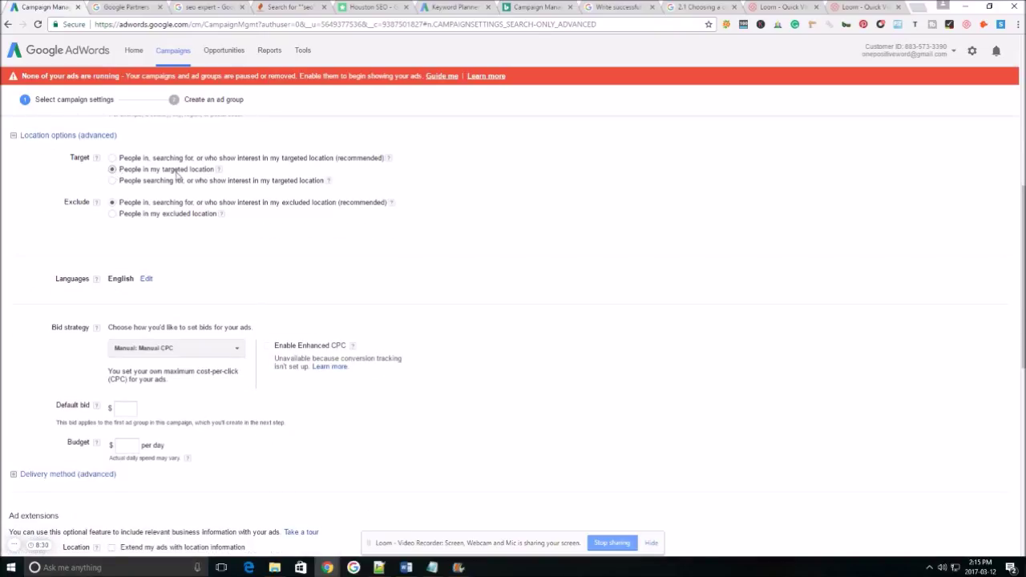
pyautogui.click(112, 214)
pyautogui.moveTo(138, 215); pyautogui.dragTo(224, 219)
pyautogui.click(325, 233)
pyautogui.scroll(-5, 133, 232)
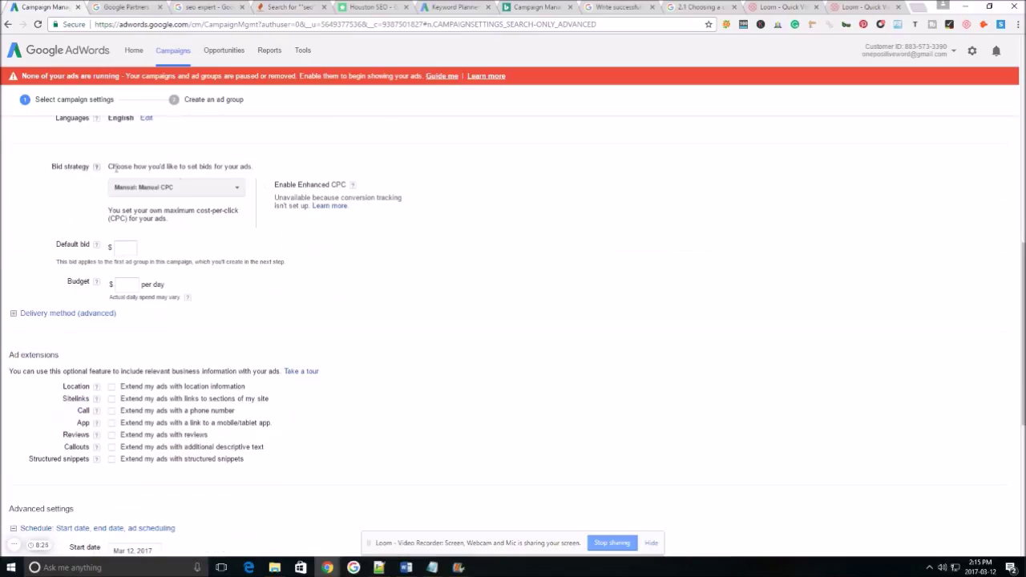
# Keep Manual CPC bidding with a $10 default bid and a $30 daily budget
pyautogui.click(170, 187)
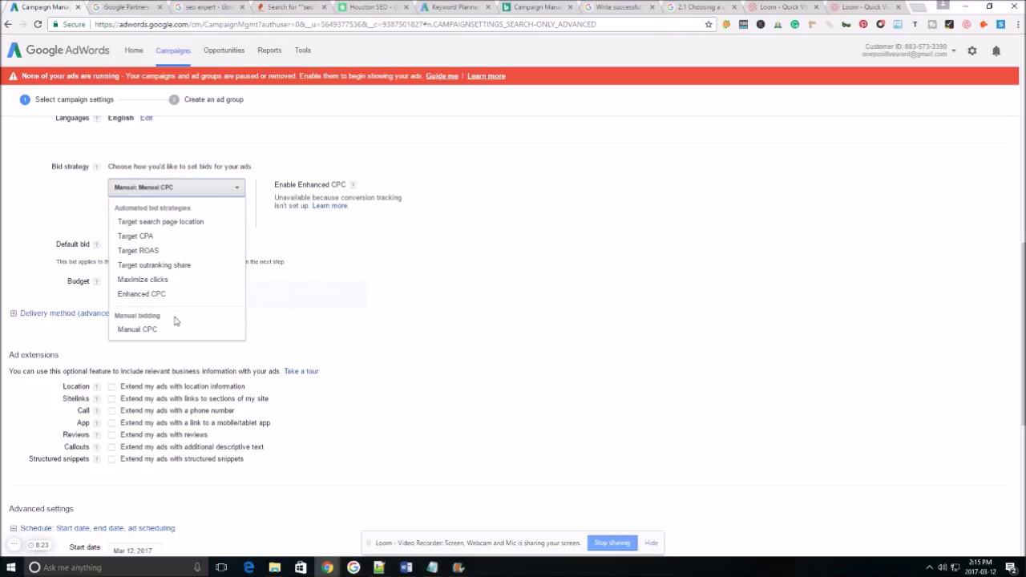
pyautogui.click(144, 329)
pyautogui.click(123, 248)
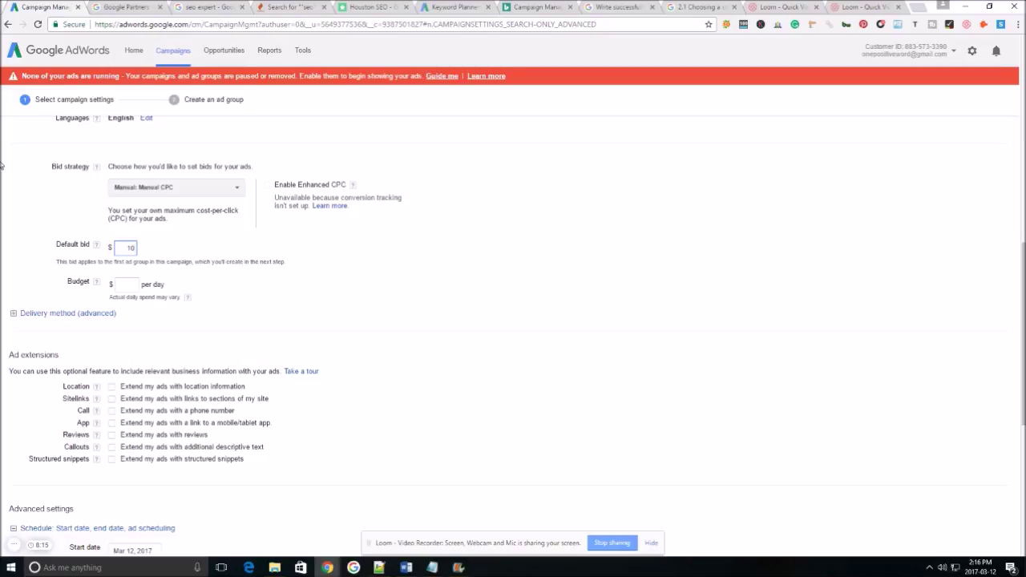
pyautogui.press('Tab')
pyautogui.press('Tab')
pyautogui.click(282, 291)
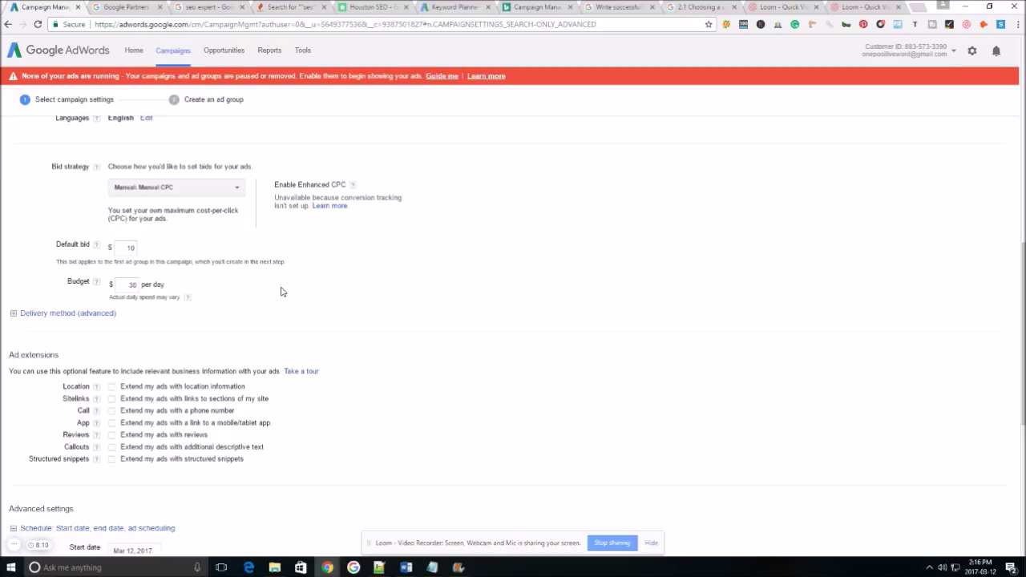
# Set delivery to Accelerated and review the location and sitelink ad extensions
pyautogui.click(44, 315)
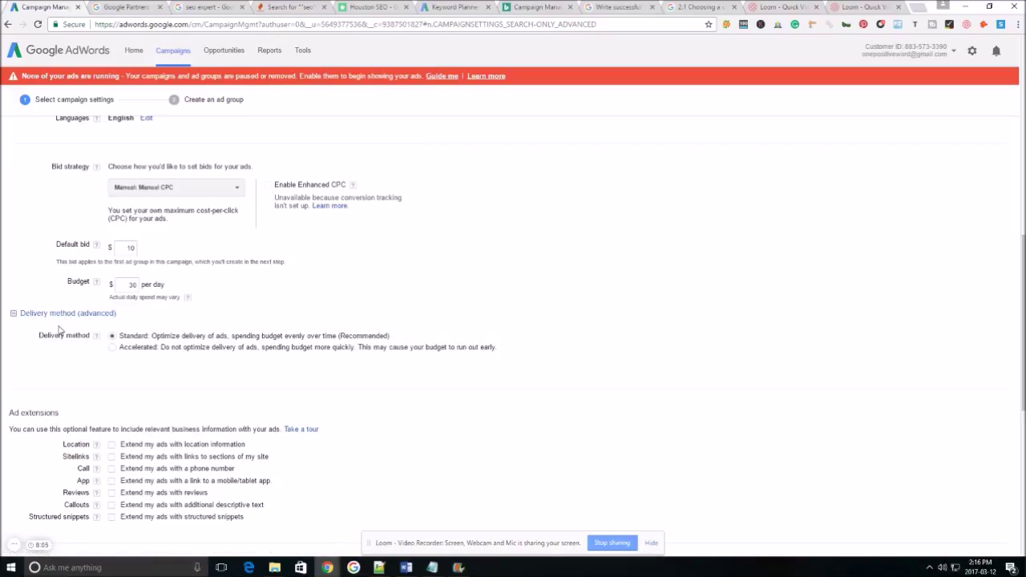
pyautogui.click(113, 349)
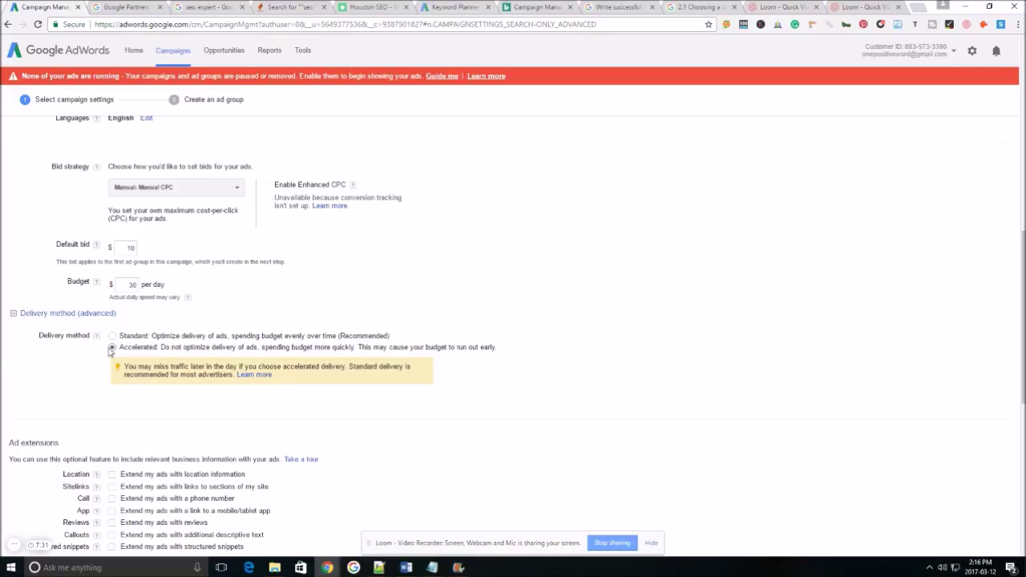
pyautogui.scroll(-3, 129, 352)
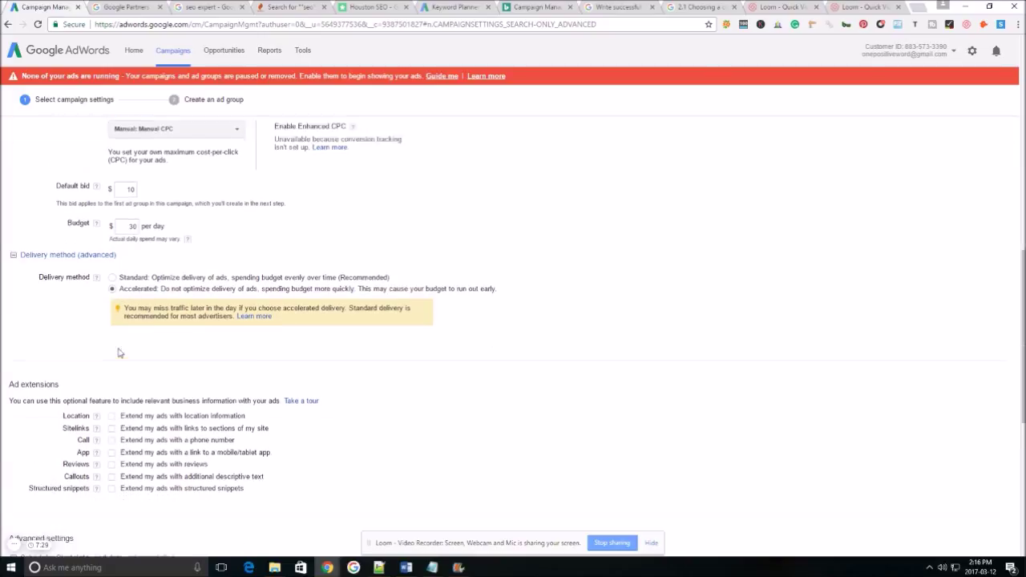
pyautogui.scroll(-3, 92, 320)
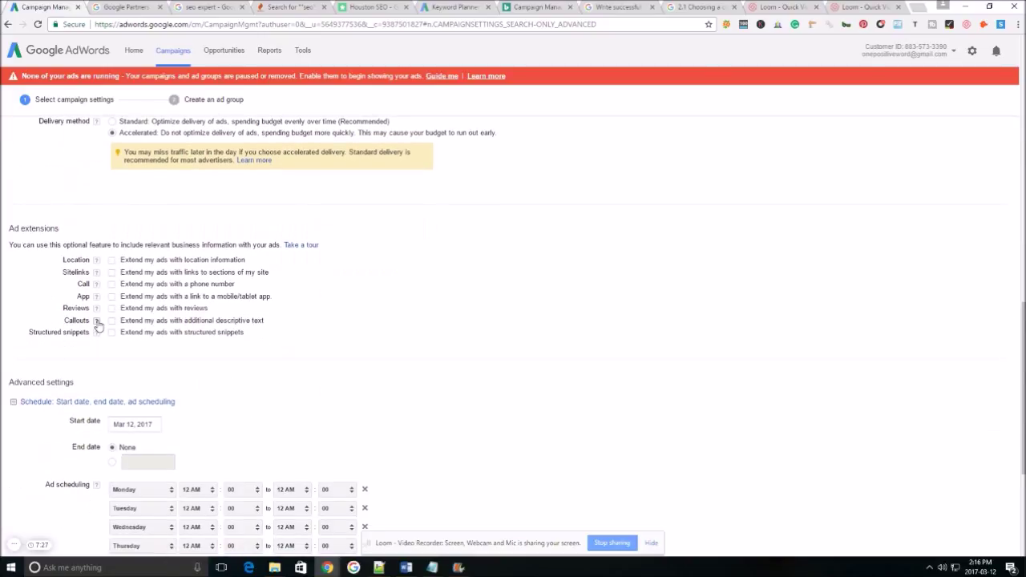
pyautogui.moveTo(10, 245); pyautogui.dragTo(549, 252)
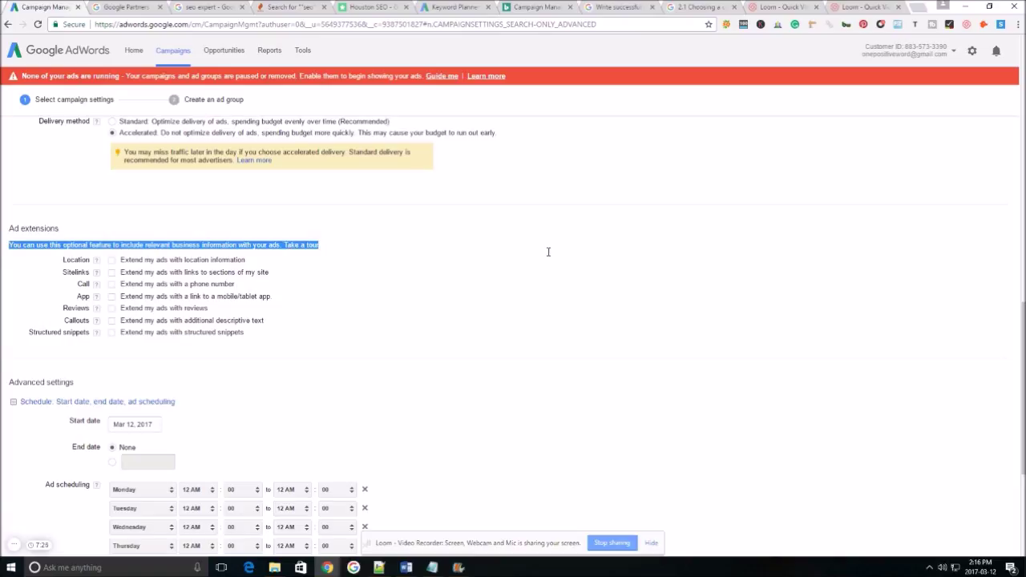
pyautogui.click(16, 280)
pyautogui.moveTo(8, 224); pyautogui.dragTo(296, 279)
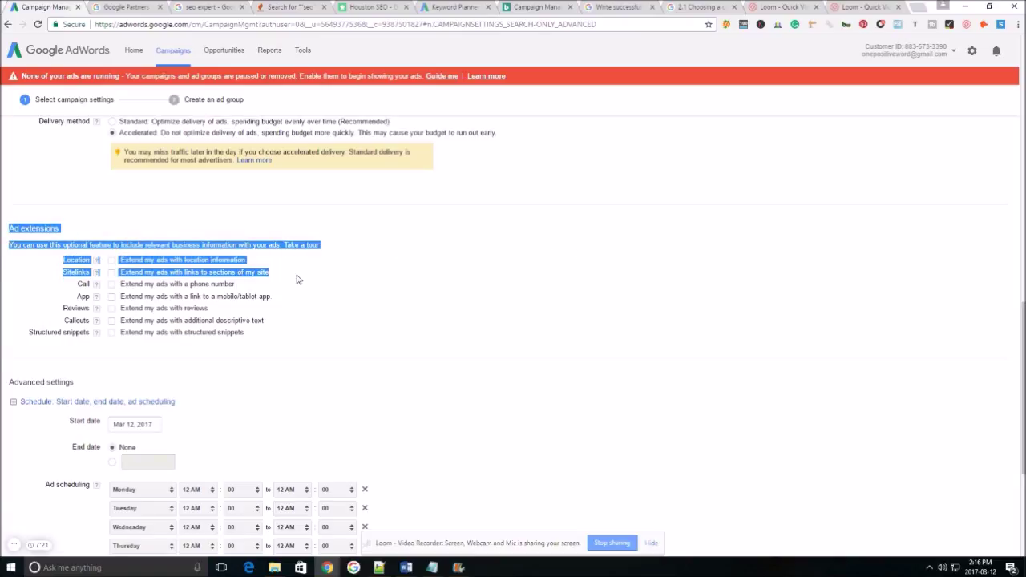
pyautogui.click(80, 273)
# Compare the ebrandz and swagger-media ads' sitelinks, then return to the AdWords settings
pyautogui.click(207, 7)
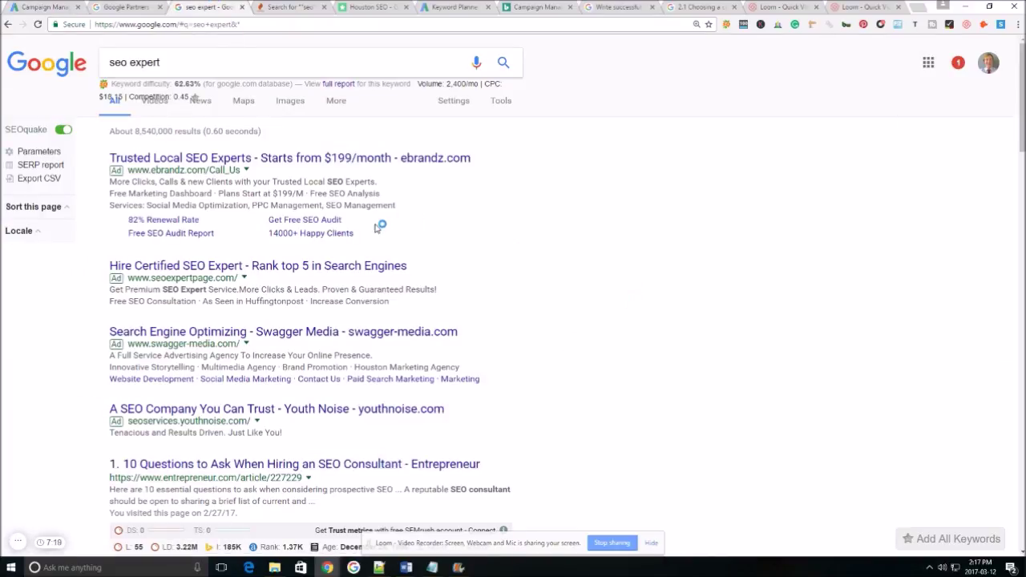
pyautogui.moveTo(352, 235); pyautogui.dragTo(123, 222)
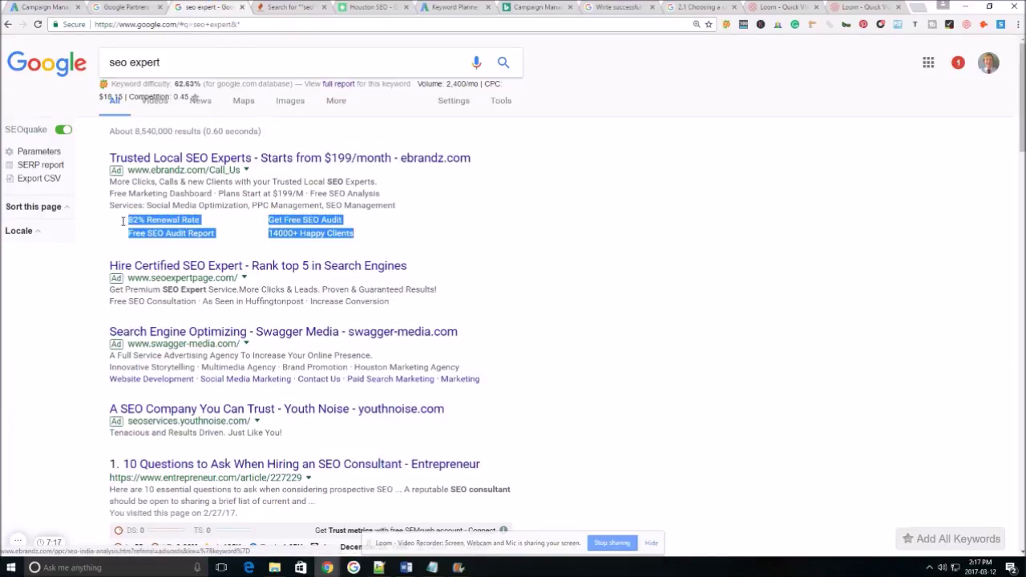
pyautogui.moveTo(481, 381); pyautogui.dragTo(103, 387)
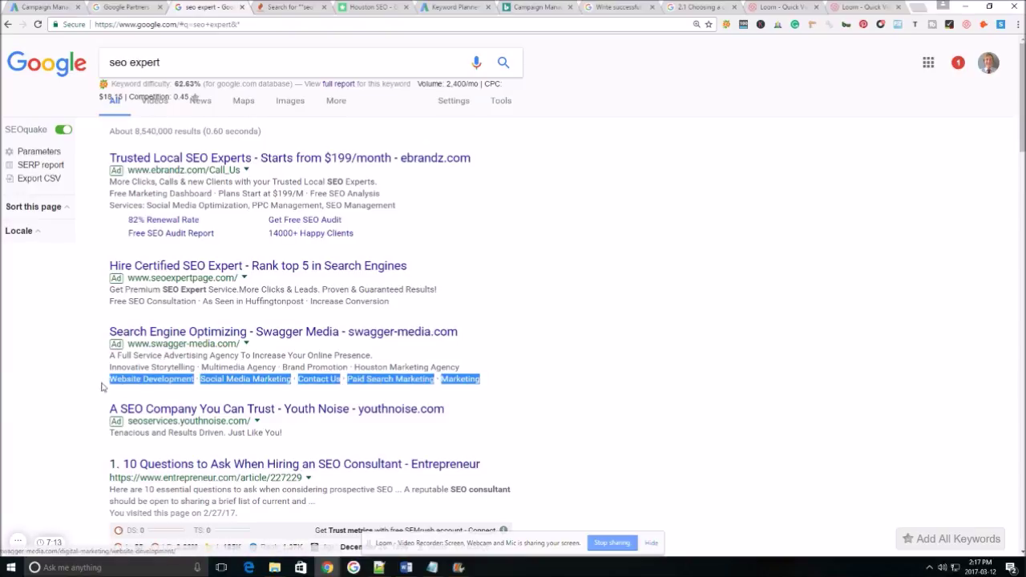
pyautogui.click(744, 348)
pyautogui.click(117, 6)
pyautogui.click(46, 6)
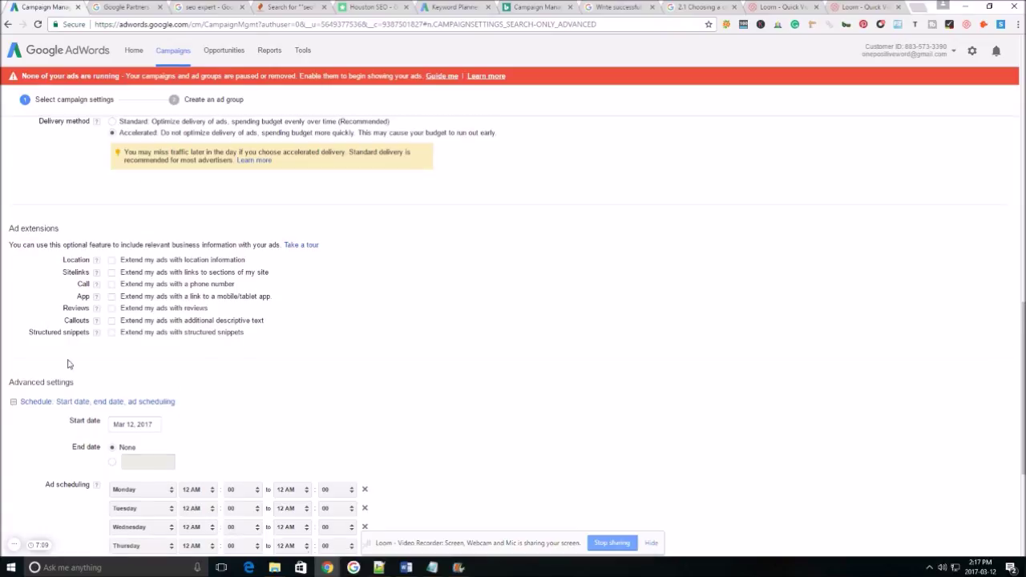
# Set the campaign start date to Mar 15, 2017
pyautogui.scroll(-3, 69, 363)
pyautogui.click(159, 260)
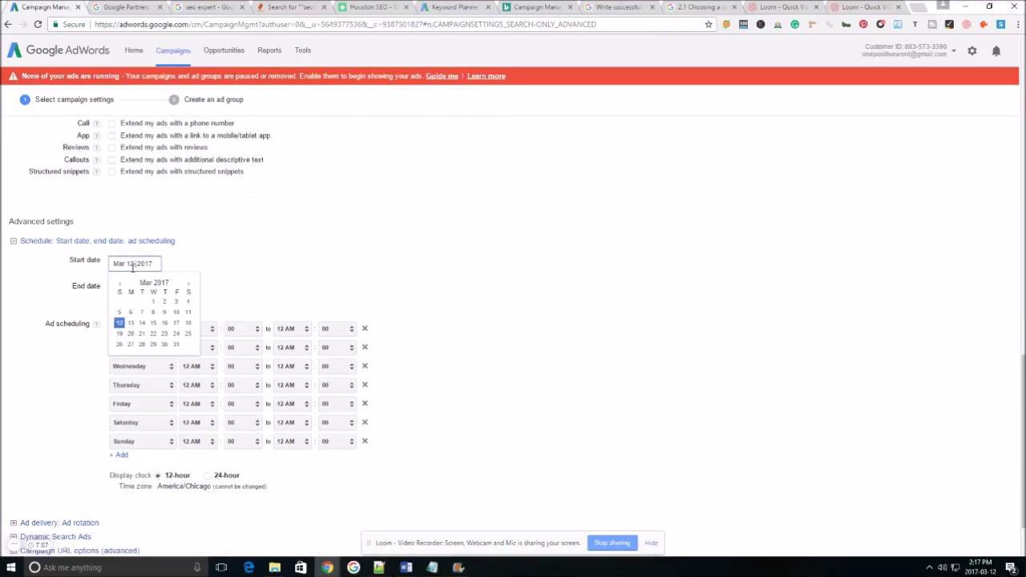
pyautogui.click(150, 325)
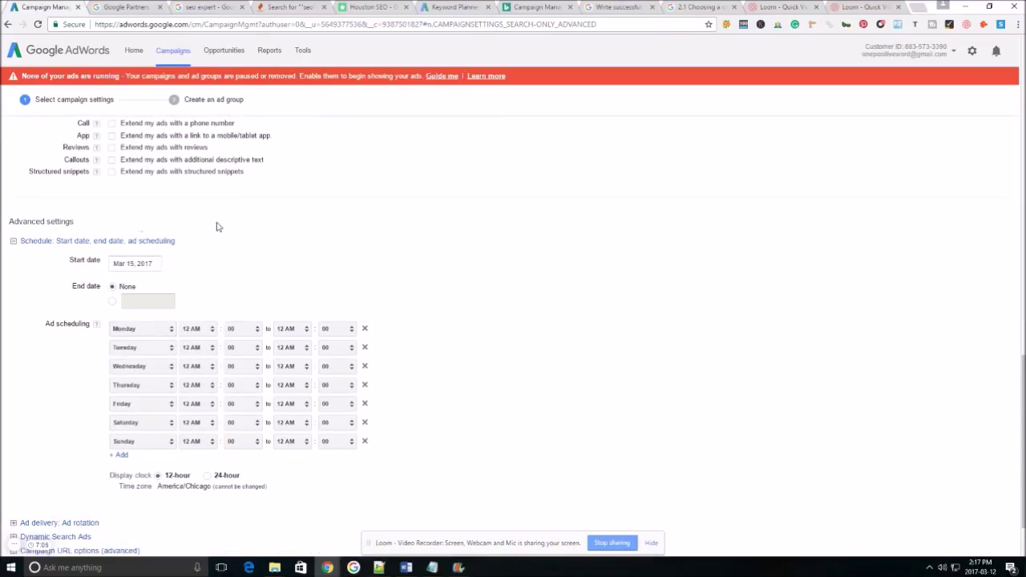
pyautogui.scroll(-2, 190, 278)
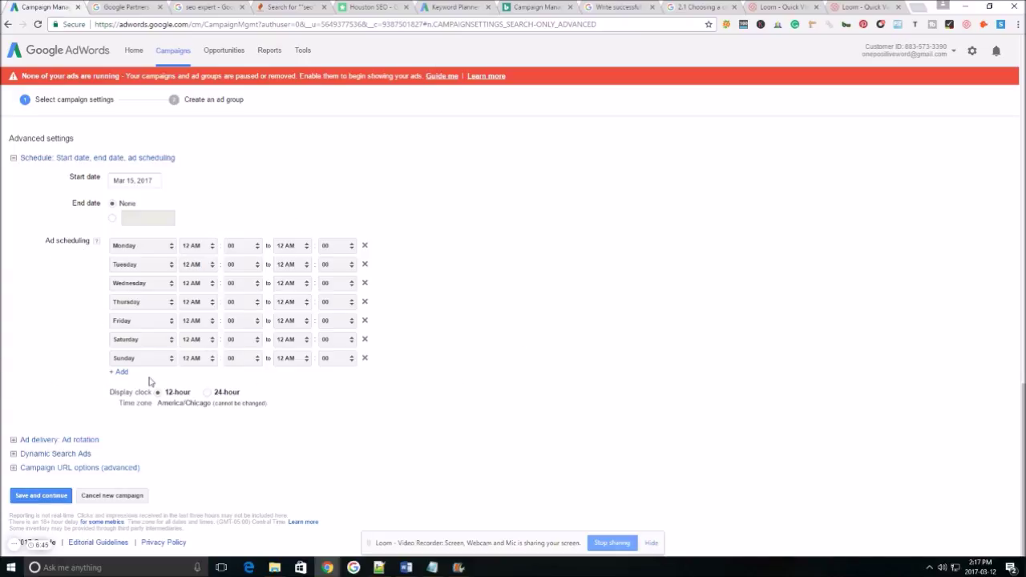
# Review the Ad rotation and Dynamic Search Ads options, then save the campaign settings
pyautogui.click(31, 440)
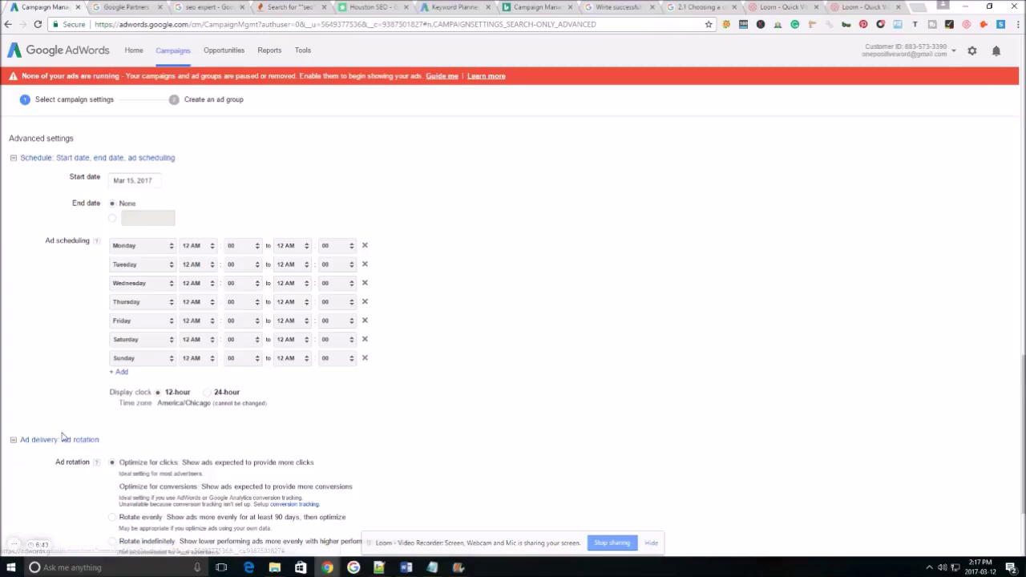
pyautogui.scroll(-1, 138, 382)
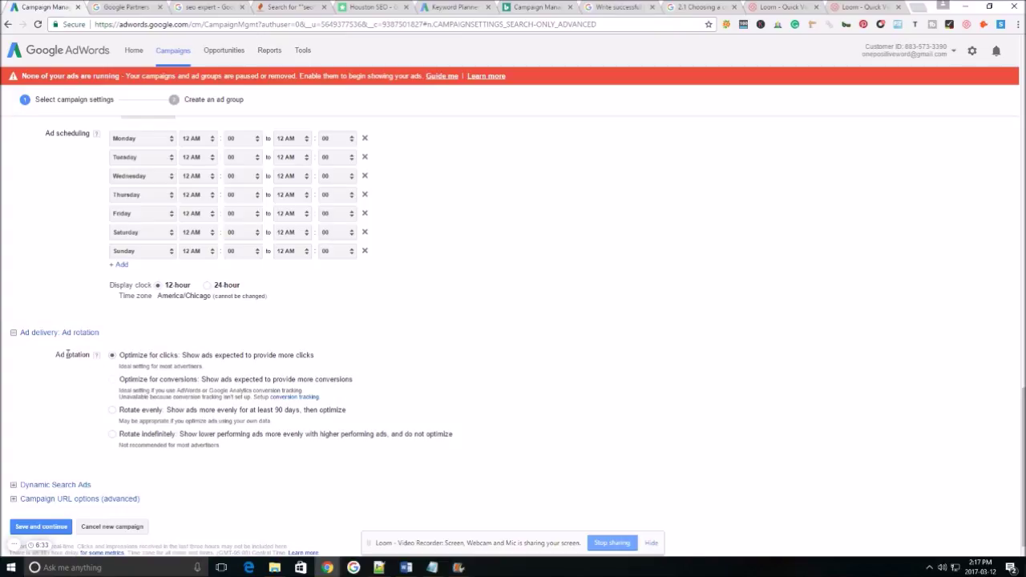
pyautogui.moveTo(110, 355); pyautogui.dragTo(321, 356)
pyautogui.click(376, 363)
pyautogui.click(52, 334)
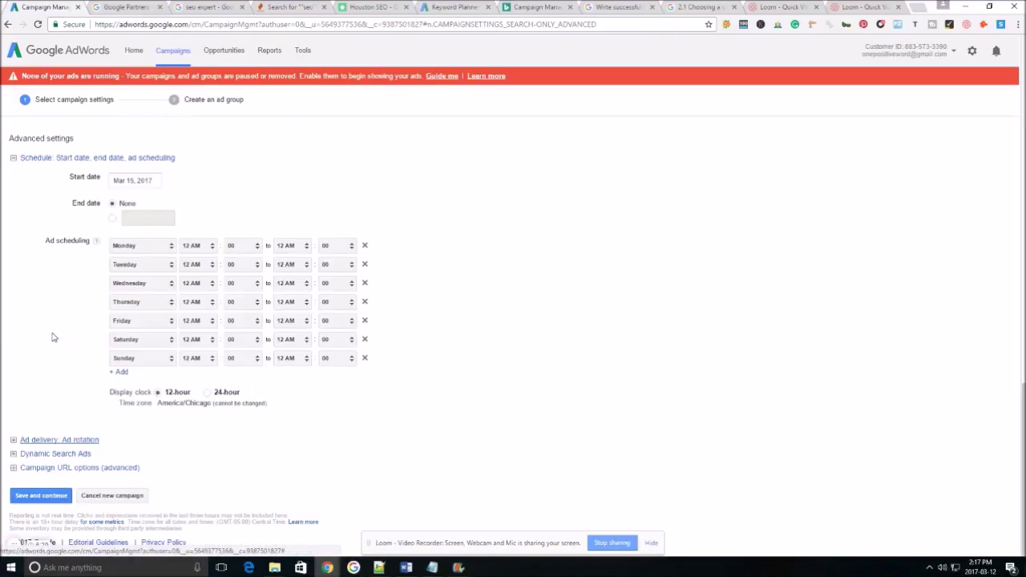
pyautogui.click(60, 455)
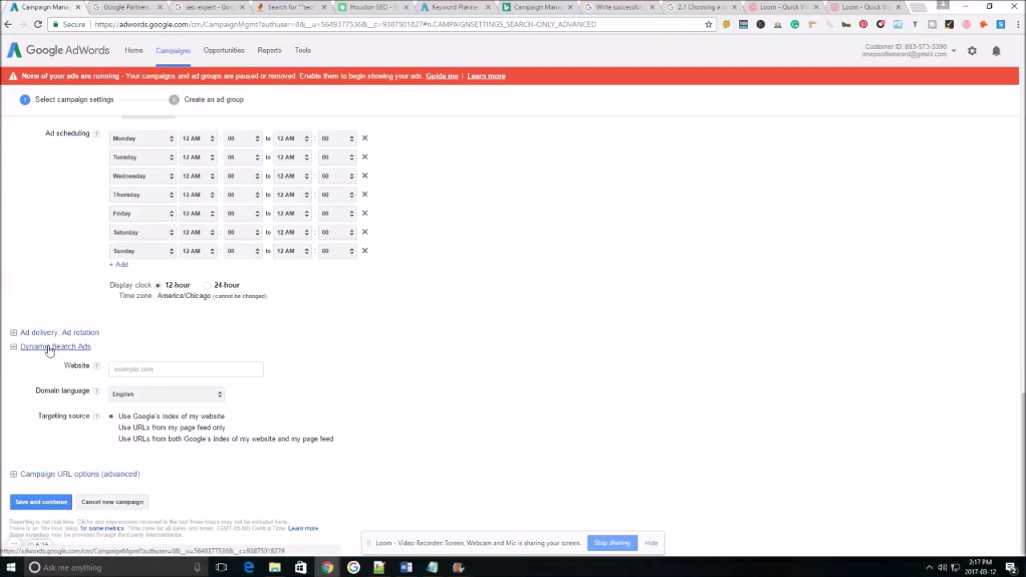
pyautogui.click(48, 348)
pyautogui.click(48, 496)
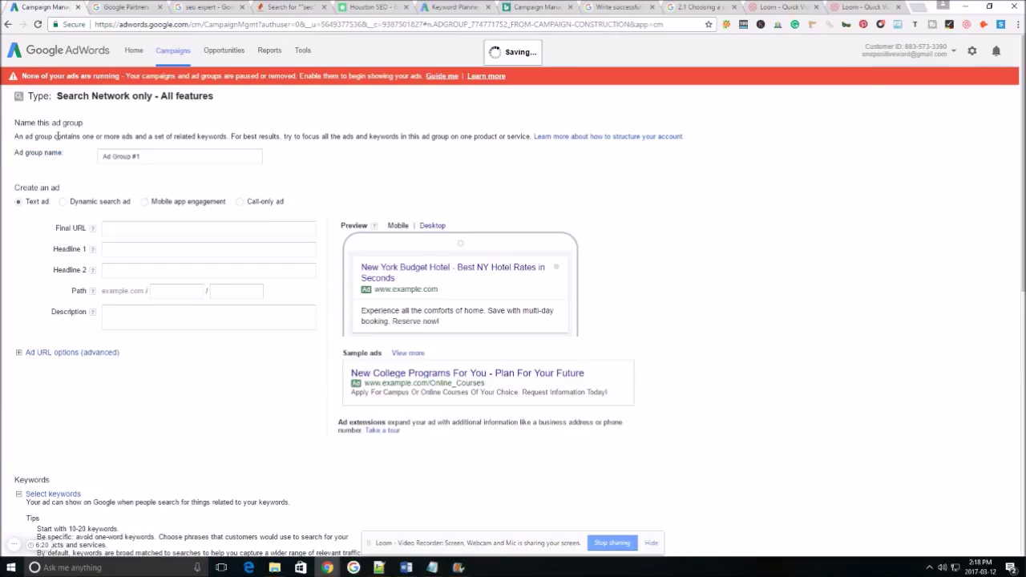
# Replace the default ad group name with 'SEO Free Offers'
pyautogui.moveTo(14, 136); pyautogui.dragTo(426, 141)
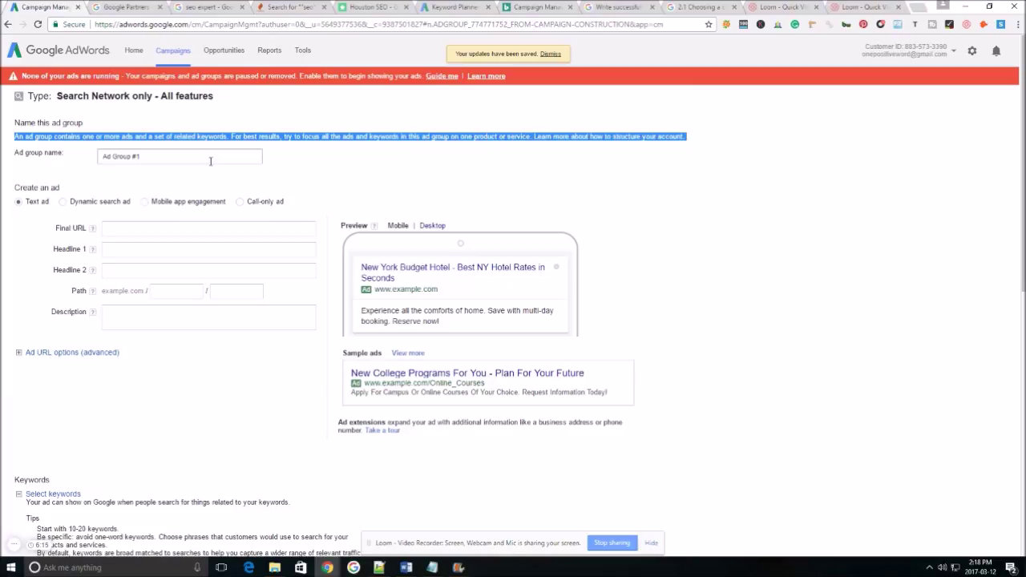
pyautogui.moveTo(211, 158); pyautogui.dragTo(2, 166)
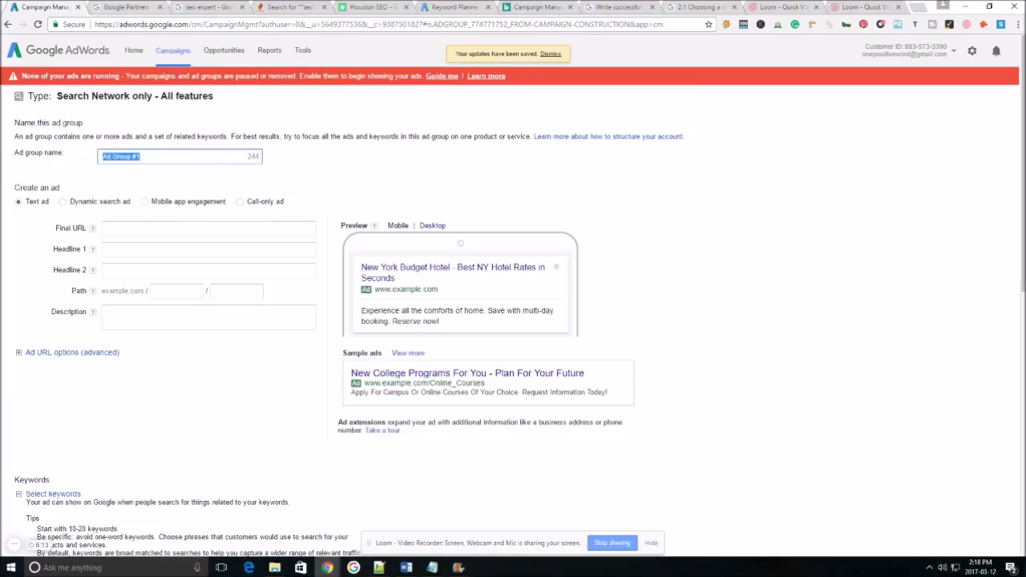
pyautogui.write('SEO')
pyautogui.write(' H')
pyautogui.write('re')
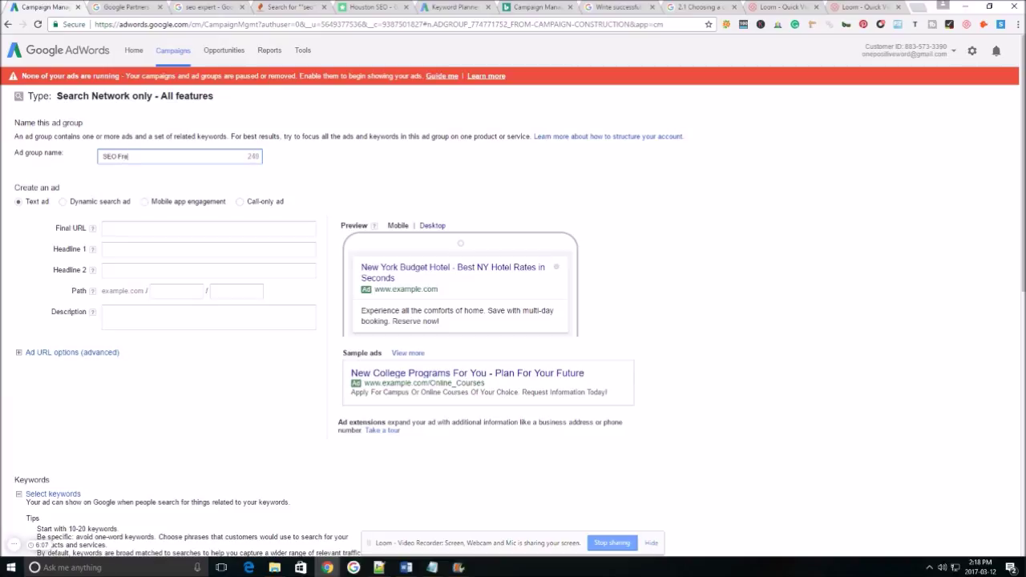
pyautogui.write('e Offers')
pyautogui.moveTo(13, 187); pyautogui.dragTo(78, 187)
pyautogui.click(22, 191)
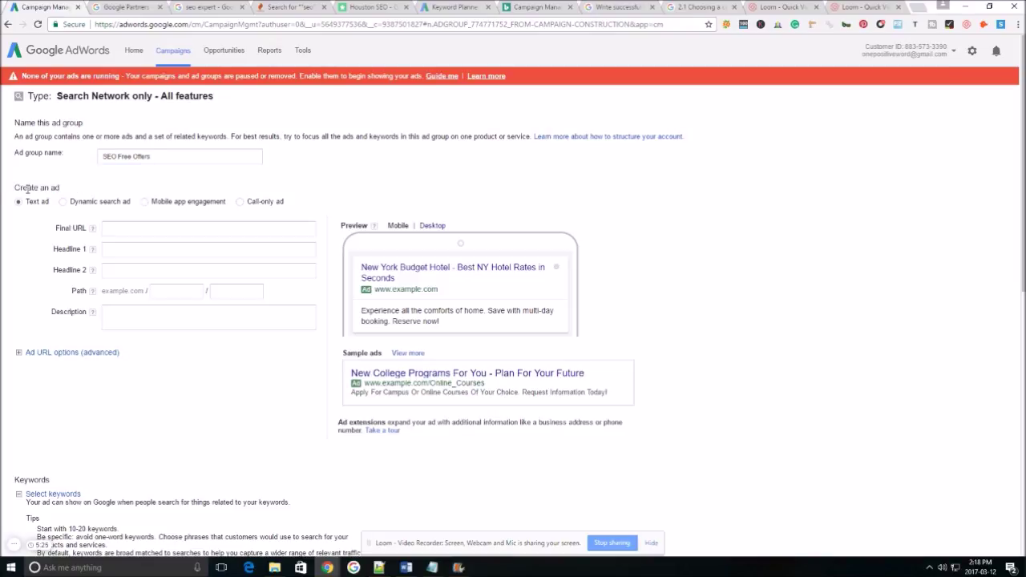
pyautogui.scroll(-1, 31, 211)
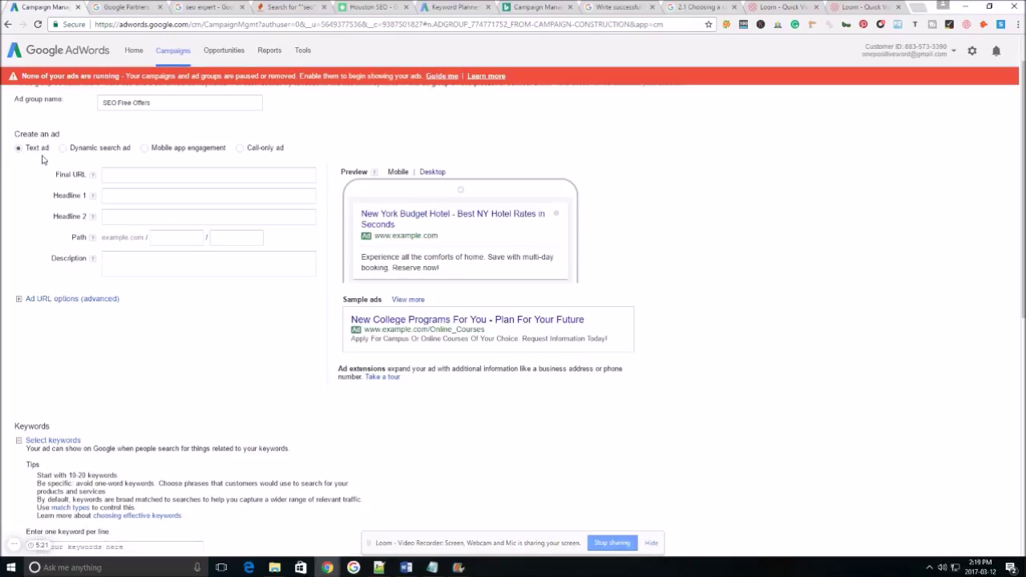
pyautogui.click(102, 179)
pyautogui.moveTo(51, 176); pyautogui.dragTo(85, 175)
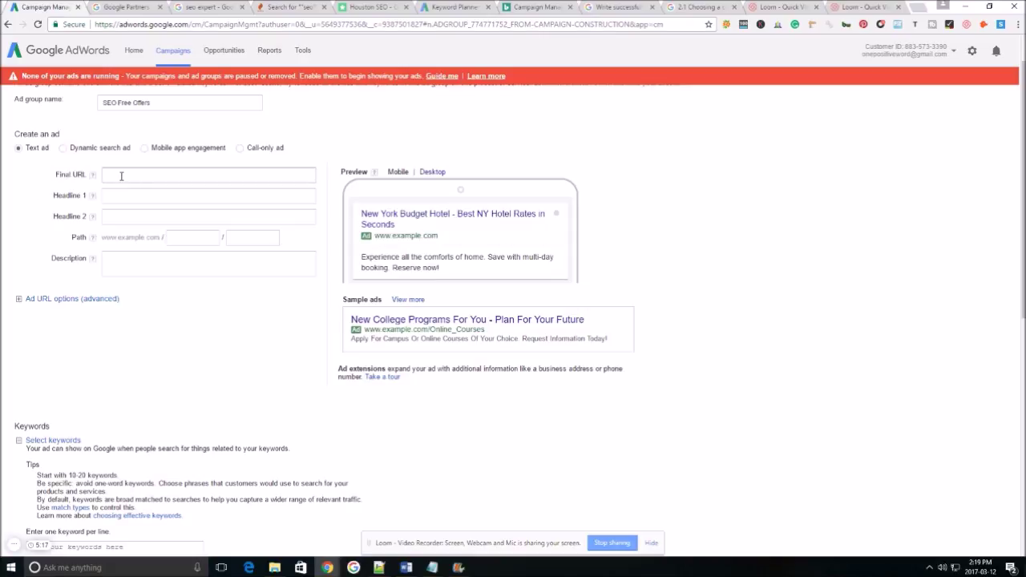
pyautogui.click(122, 176)
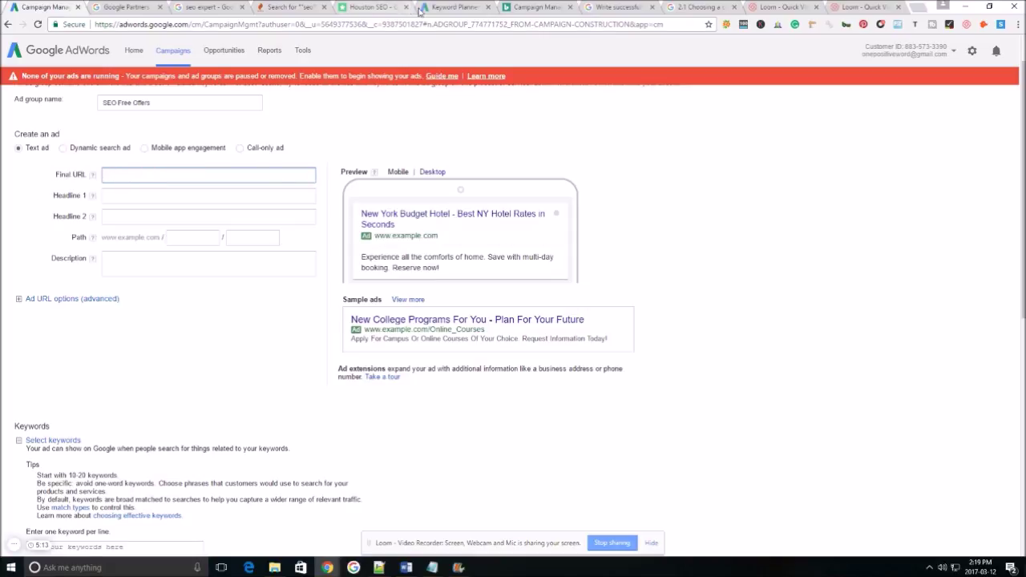
pyautogui.click(375, 8)
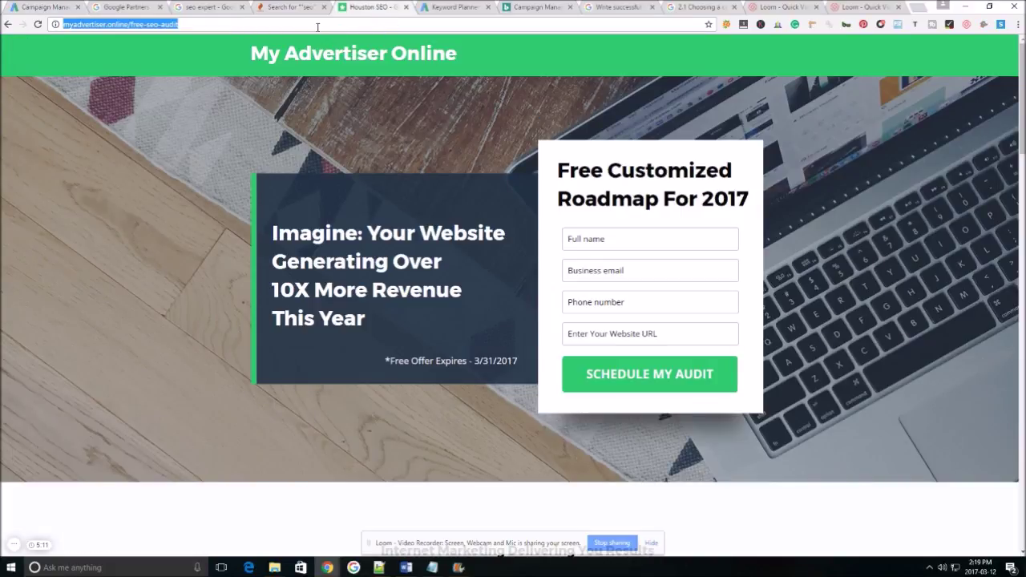
pyautogui.click(62, 6)
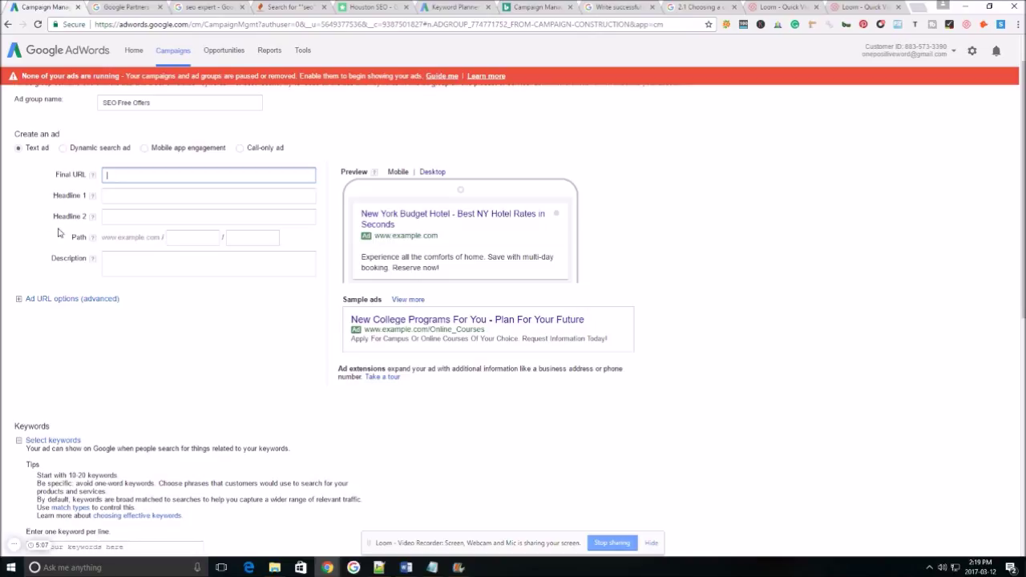
pyautogui.write('http://myadvertiser.online/free-seo-audit')
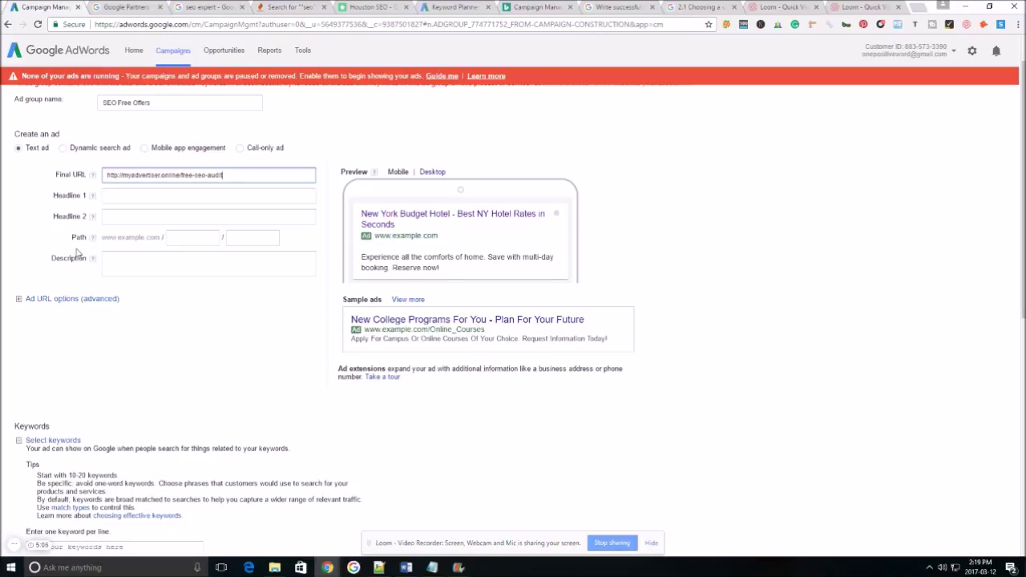
pyautogui.click(192, 197)
pyautogui.click(242, 178)
pyautogui.moveTo(242, 180); pyautogui.dragTo(109, 175)
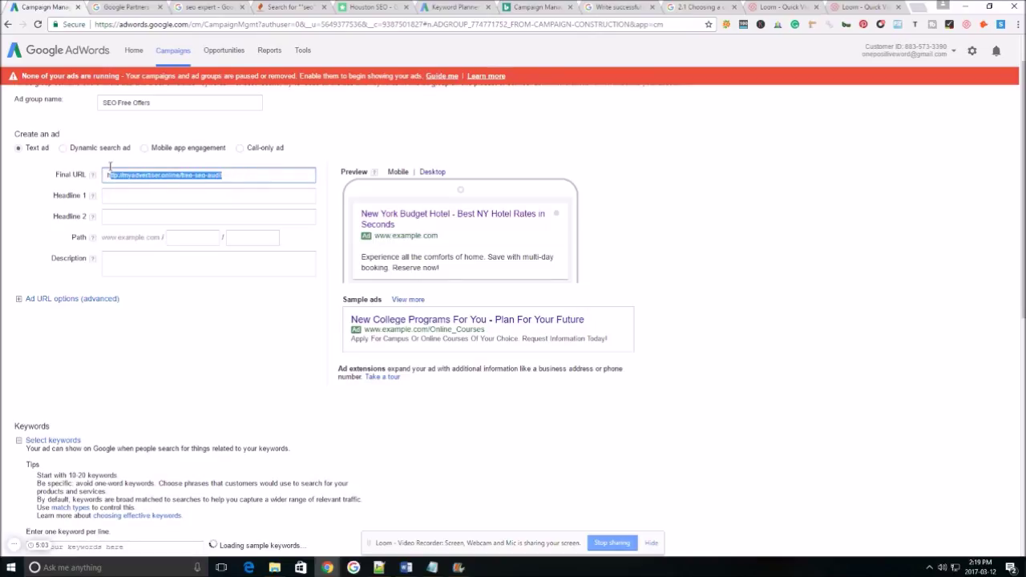
pyautogui.click(135, 197)
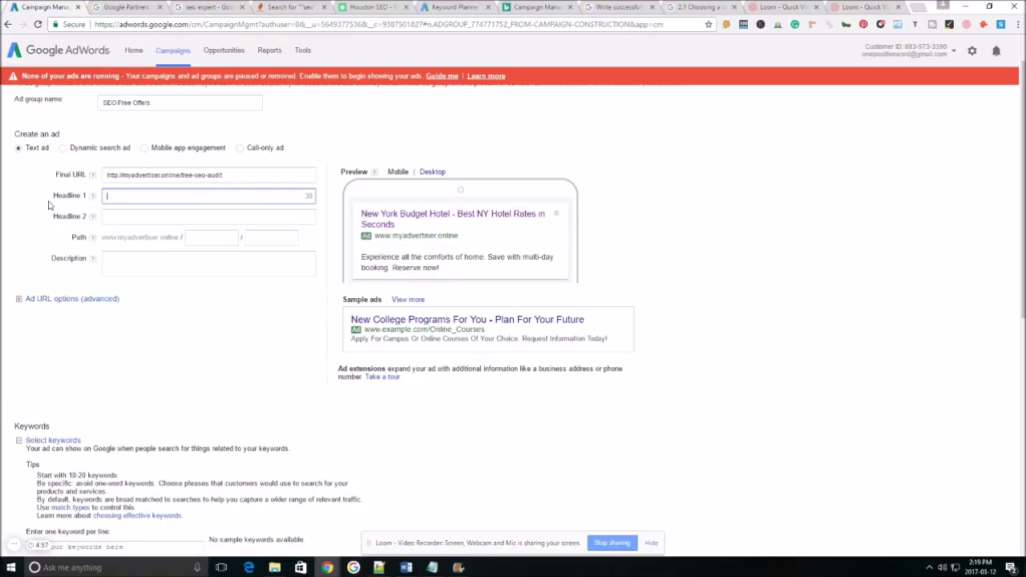
# Paste 'SEO Roadmap Grows Website Fast' into Headline 1
pyautogui.moveTo(48, 205); pyautogui.dragTo(90, 223)
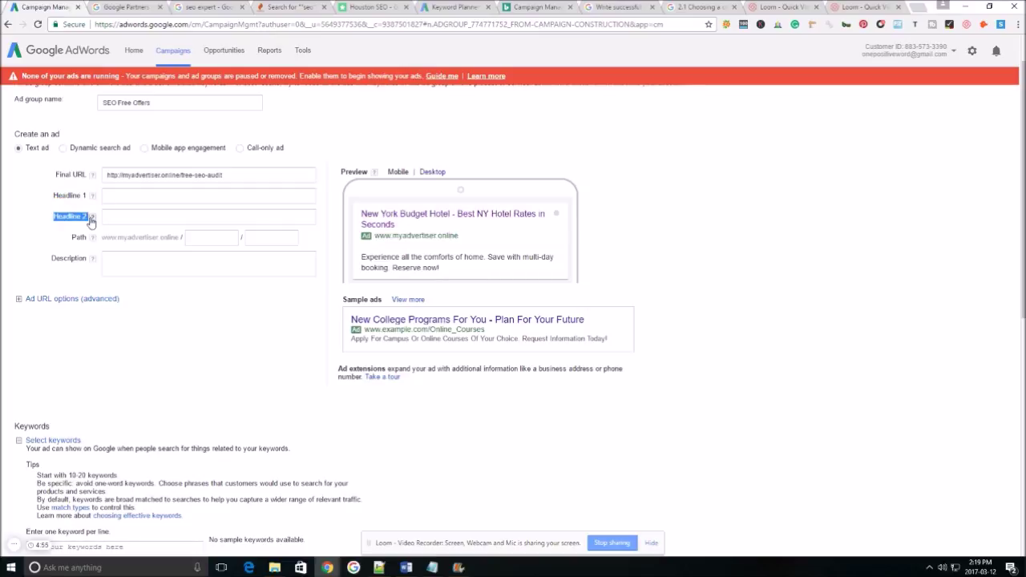
pyautogui.click(51, 195)
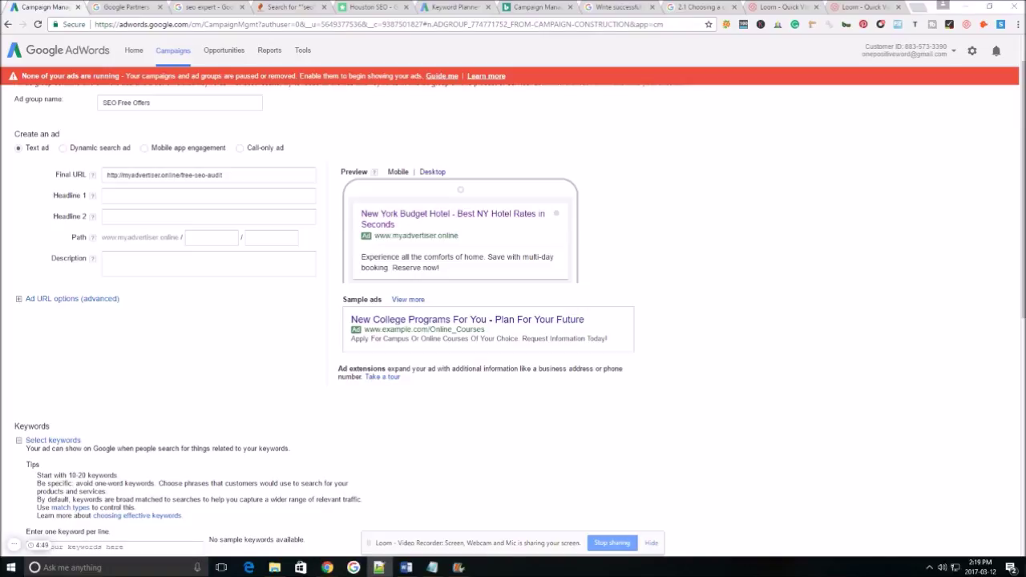
pyautogui.click(302, 196)
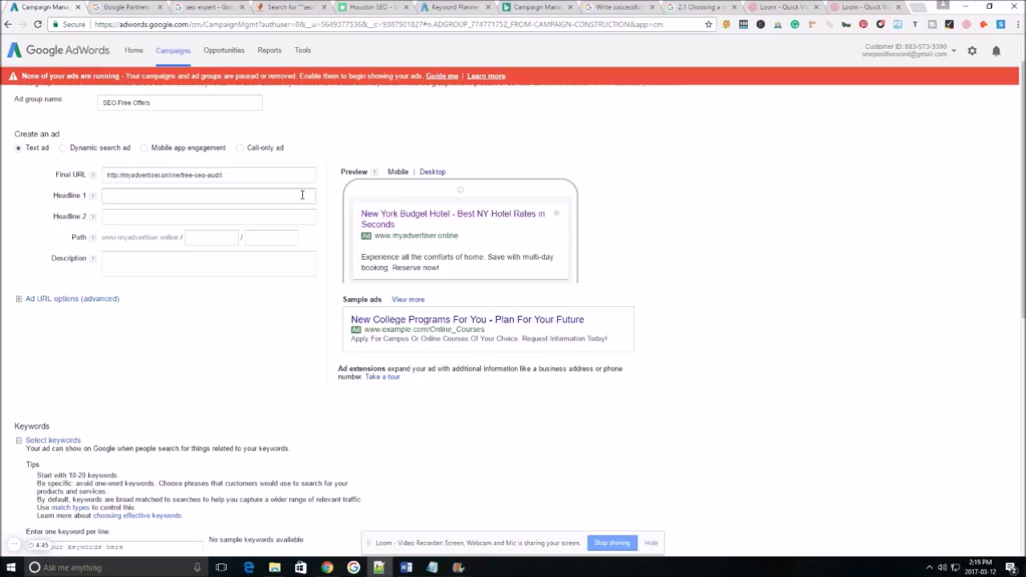
pyautogui.write('SEO Roadmap Grows Website Fast')
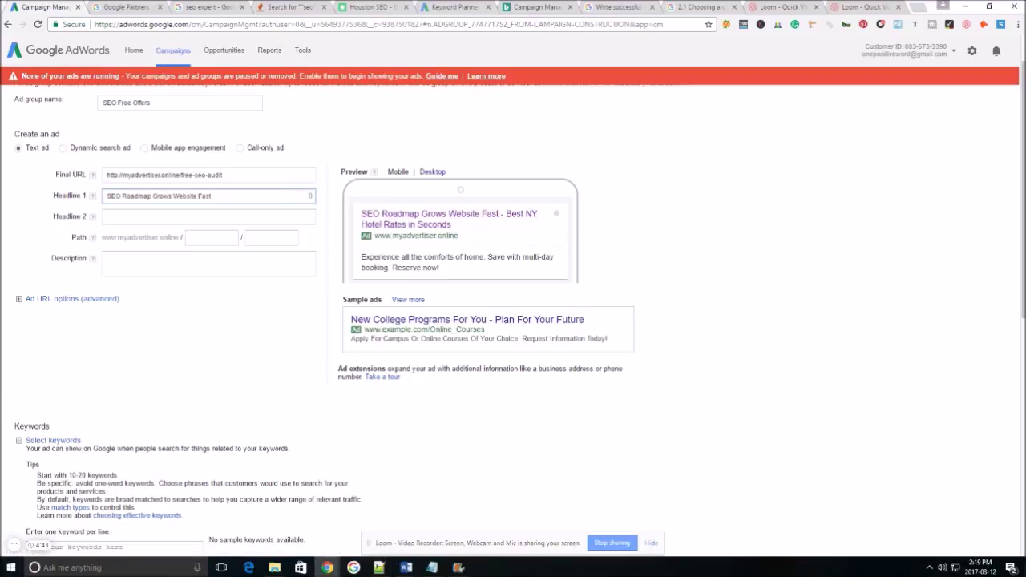
# Paste 'Outperform Competitors In 2017' into Headline 2 and check both headlines
pyautogui.hotkey('alt', 'Tab')
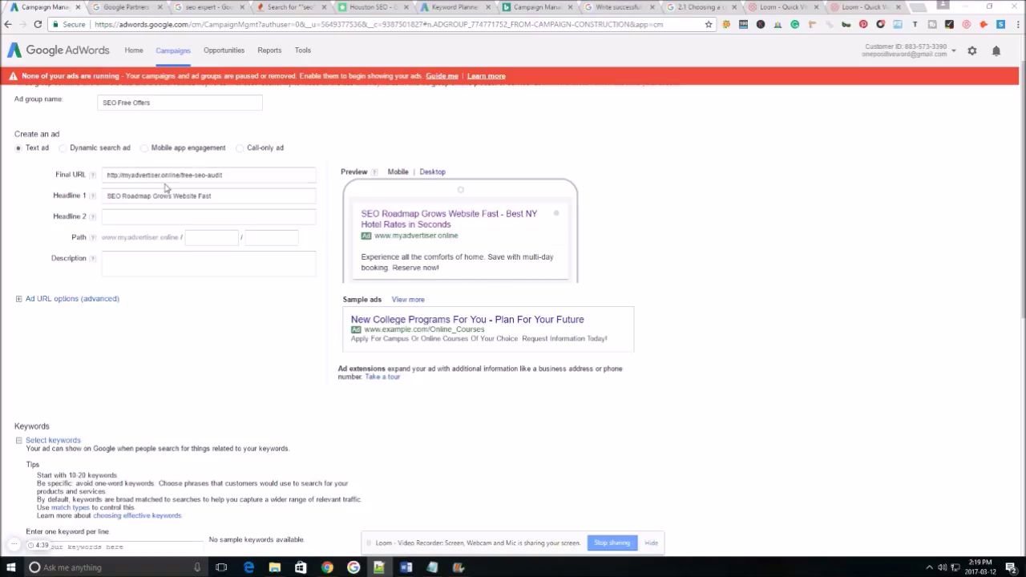
pyautogui.click(196, 215)
pyautogui.write('Outperform Competitors in 2017')
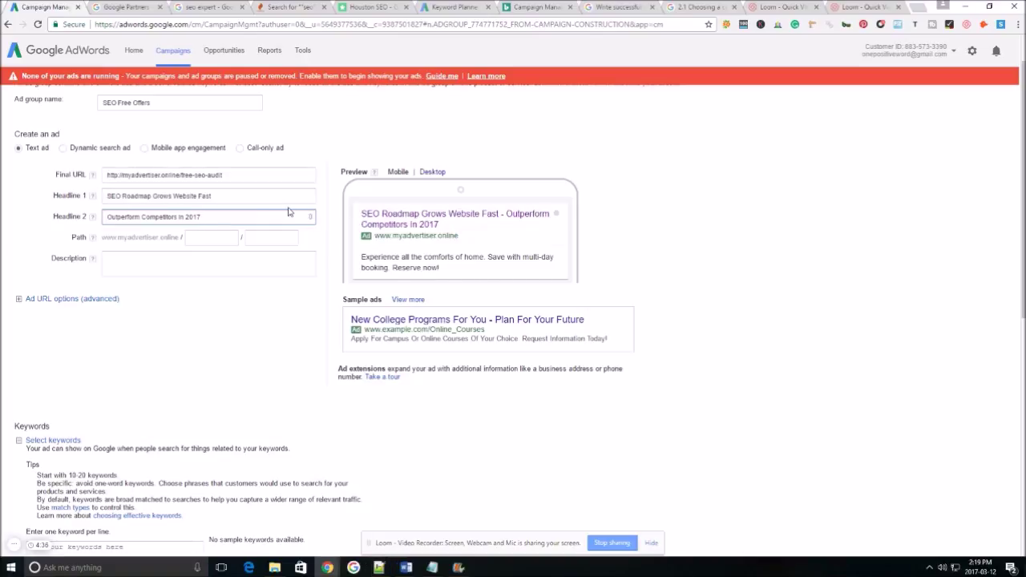
pyautogui.click(282, 192)
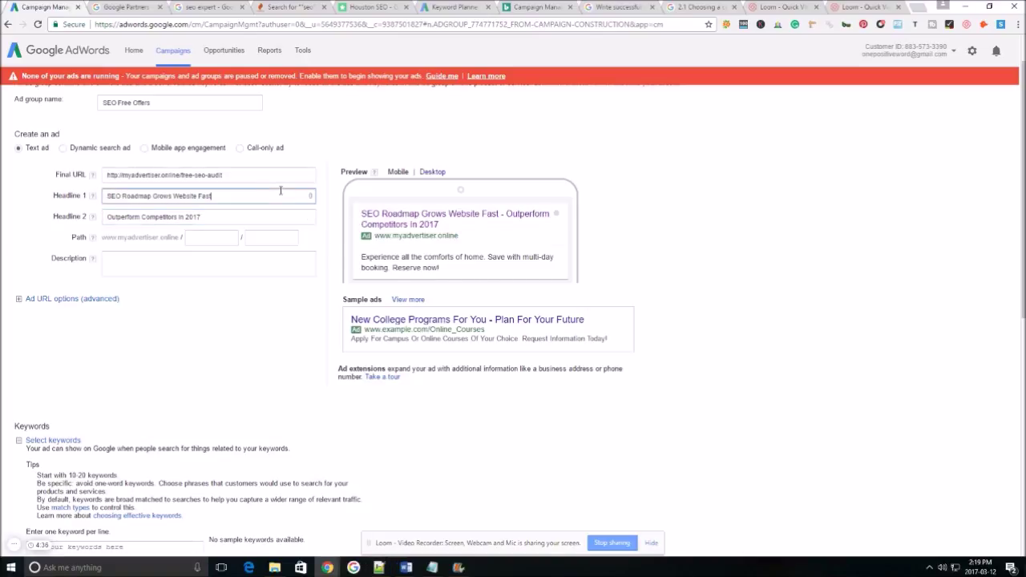
pyautogui.hotkey('ctrl', 'a')
pyautogui.click(201, 215)
pyautogui.hotkey('ctrl', 'a')
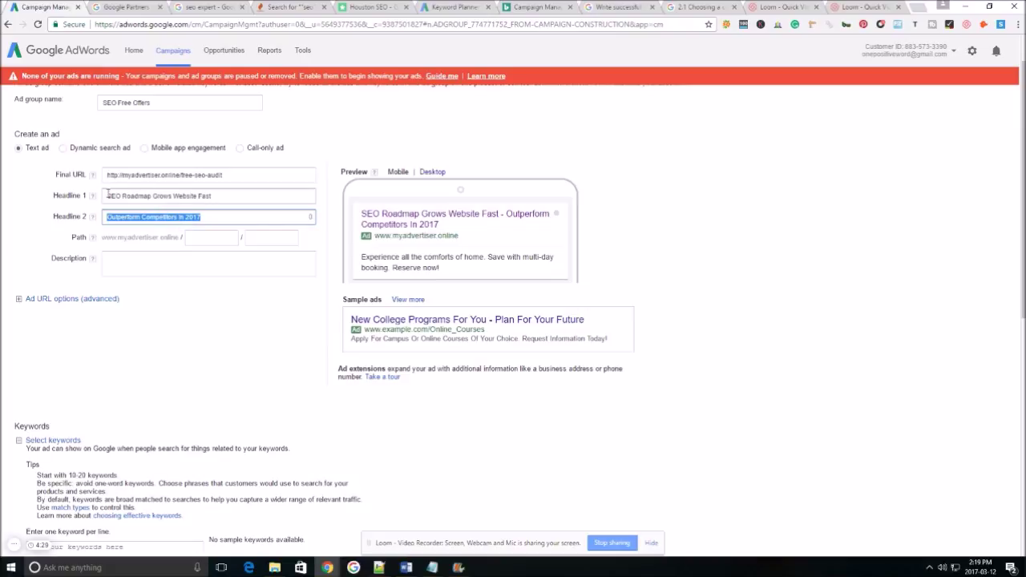
pyautogui.moveTo(107, 196); pyautogui.dragTo(100, 216)
pyautogui.click(55, 238)
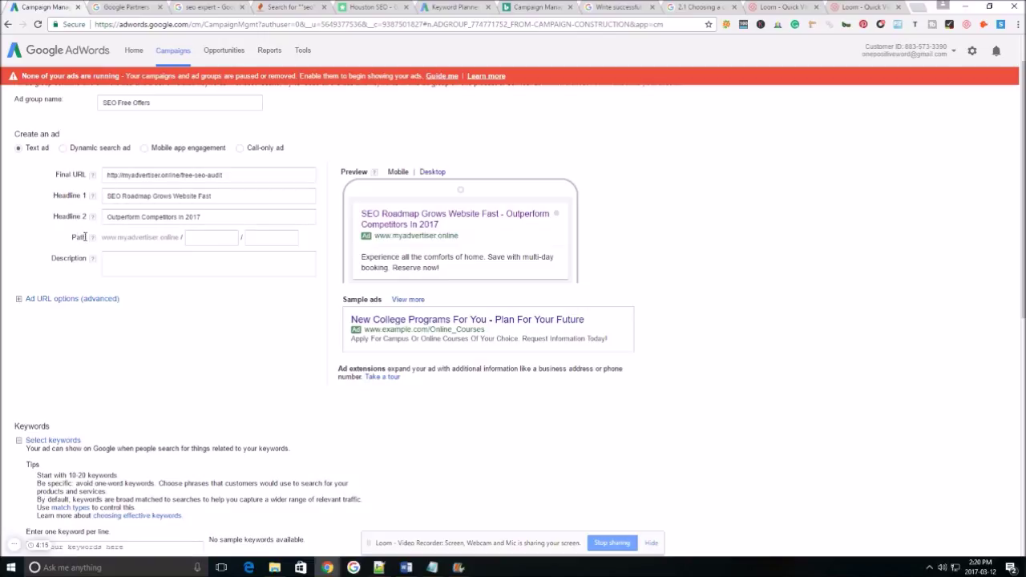
# Set the text ad's first display path to freeroadmap
pyautogui.click(215, 237)
pyautogui.moveTo(225, 175); pyautogui.dragTo(170, 174)
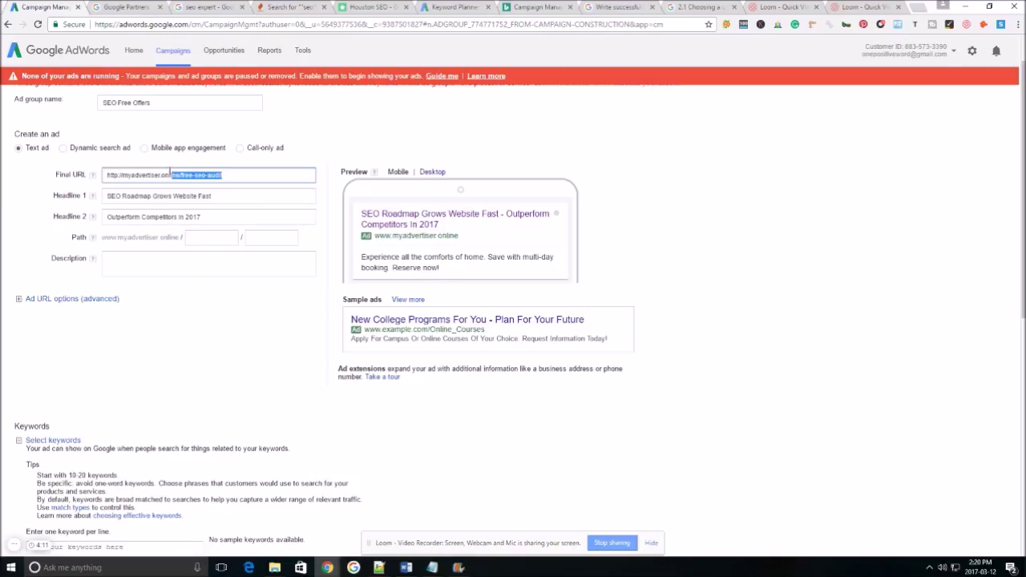
pyautogui.click(193, 239)
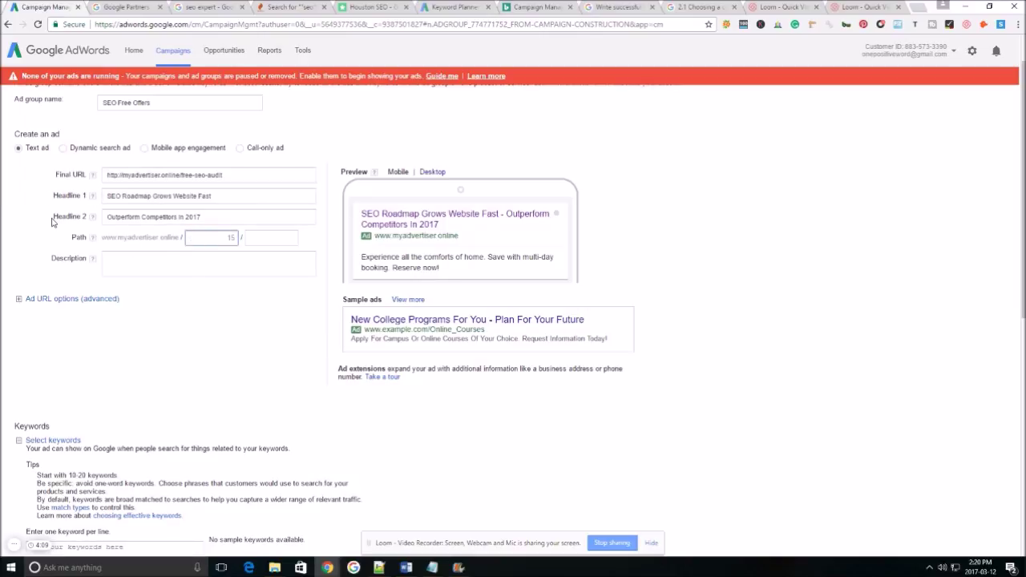
pyautogui.write('freeroadmap')
# Paste the description 'Increase Your Website's ROI Using A Customized Roadmap. Free for a limited time!'
pyautogui.click(145, 261)
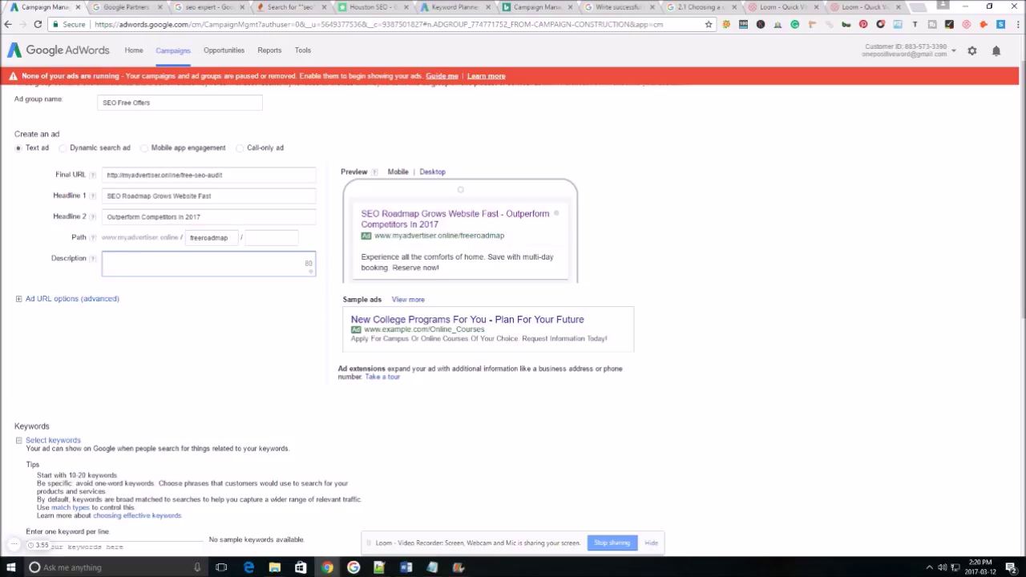
pyautogui.hotkey('alt', 'Tab')
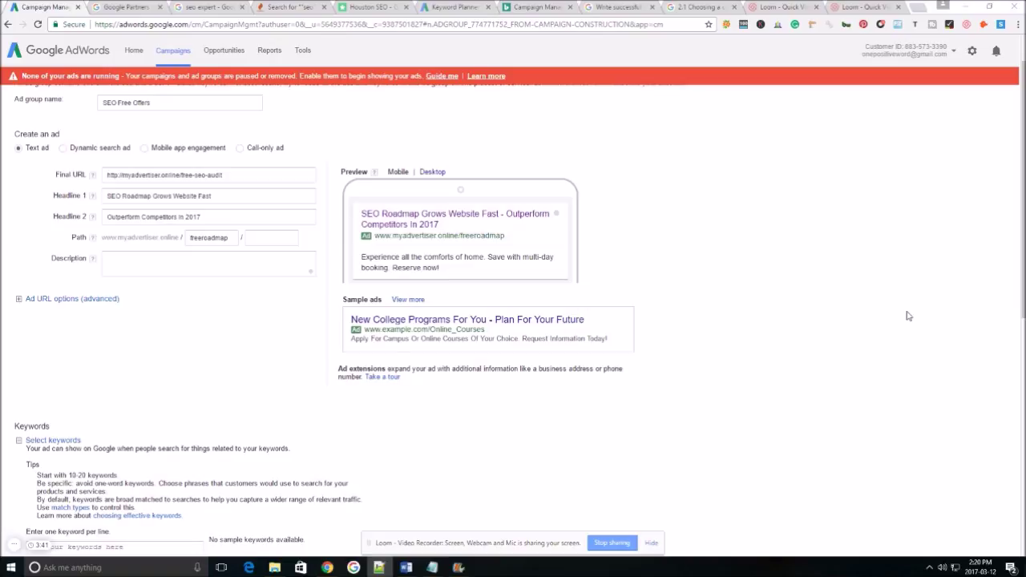
pyautogui.click(165, 270)
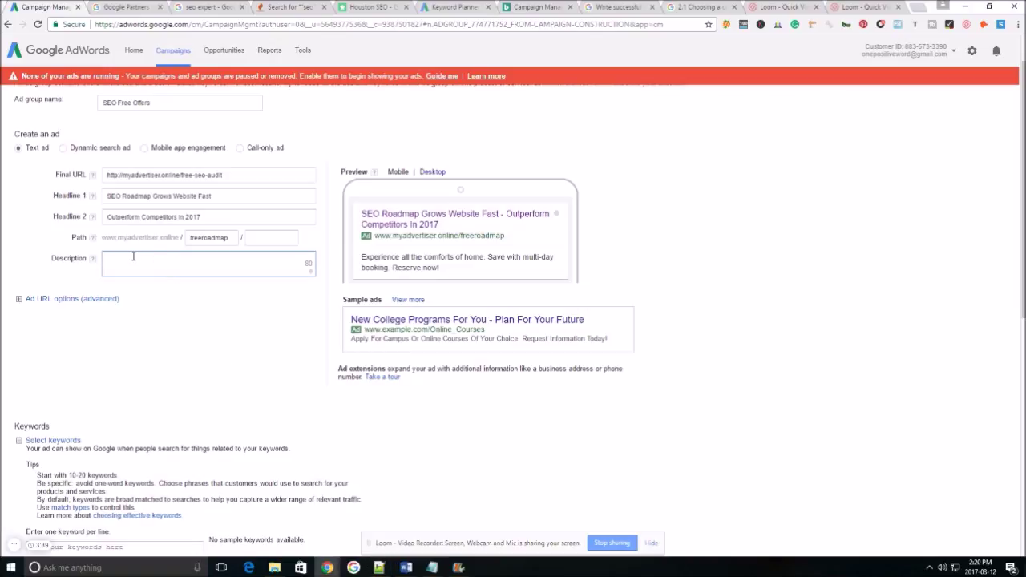
pyautogui.write("Increase Your Website's ROI Using A Customized Roadmap. Free for a limited time!")
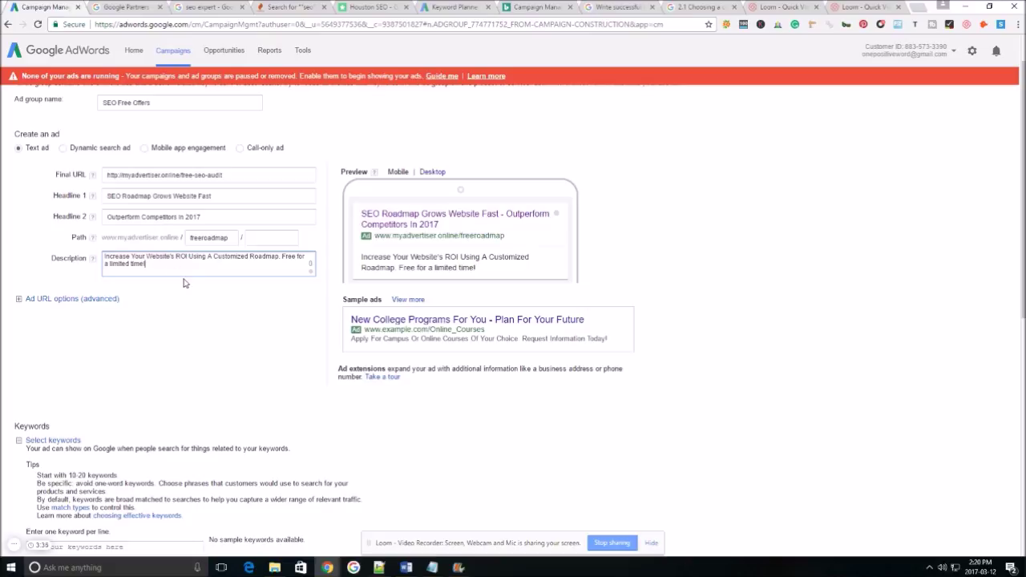
pyautogui.click(248, 286)
pyautogui.scroll(-2, 128, 297)
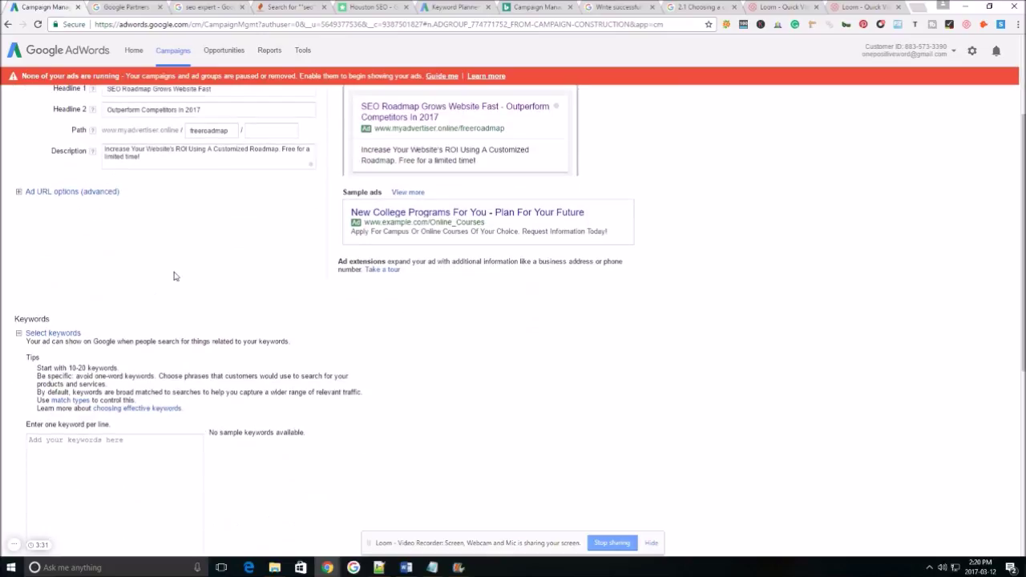
pyautogui.click(187, 8)
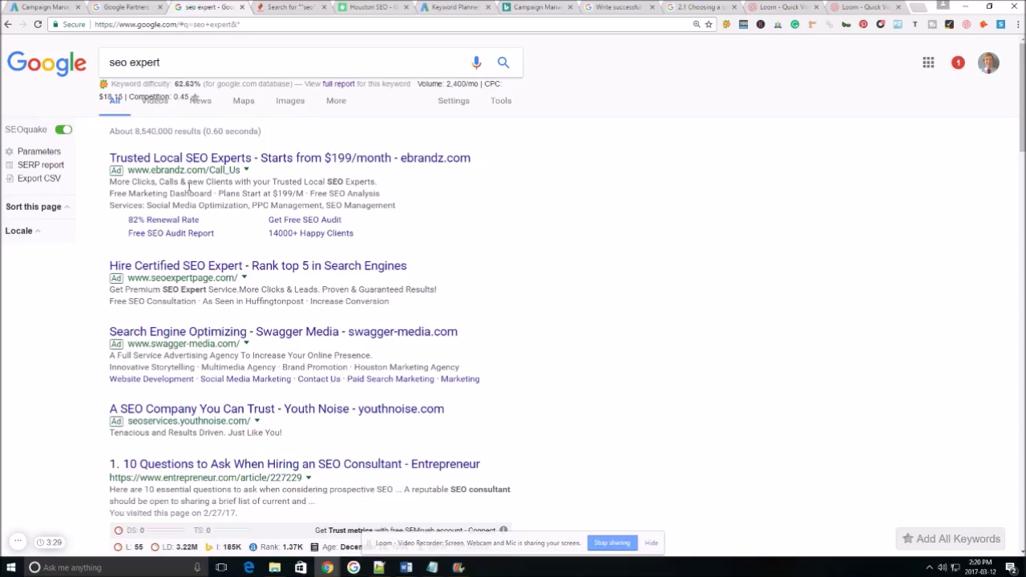
pyautogui.scroll(-2, 291, 328)
pyautogui.moveTo(290, 328); pyautogui.dragTo(111, 331)
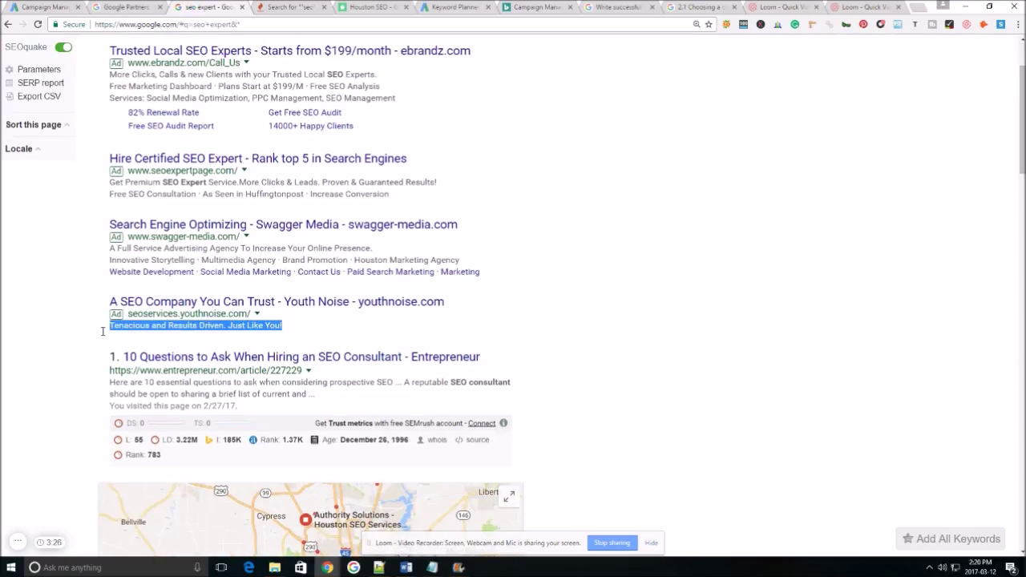
pyautogui.click(310, 317)
pyautogui.moveTo(327, 333); pyautogui.dragTo(100, 314)
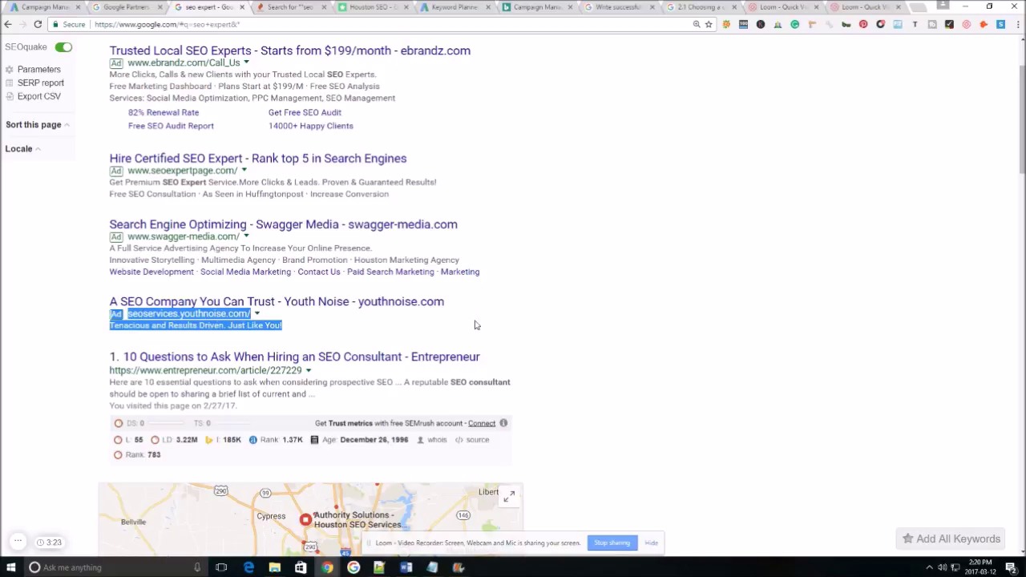
pyautogui.scroll(2, 407, 232)
pyautogui.moveTo(393, 233); pyautogui.dragTo(142, 169)
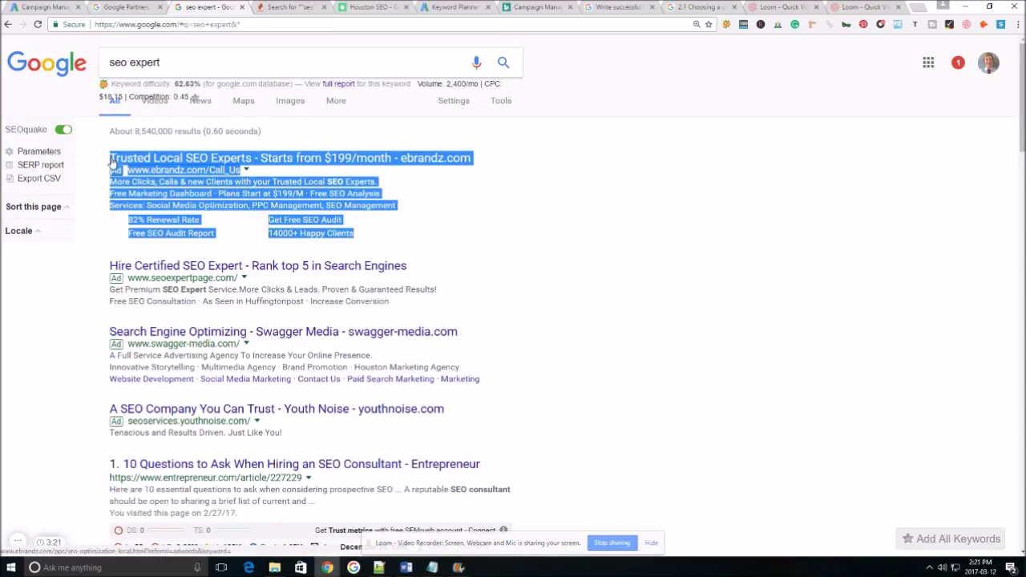
pyautogui.click(544, 200)
pyautogui.scroll(-3, 529, 210)
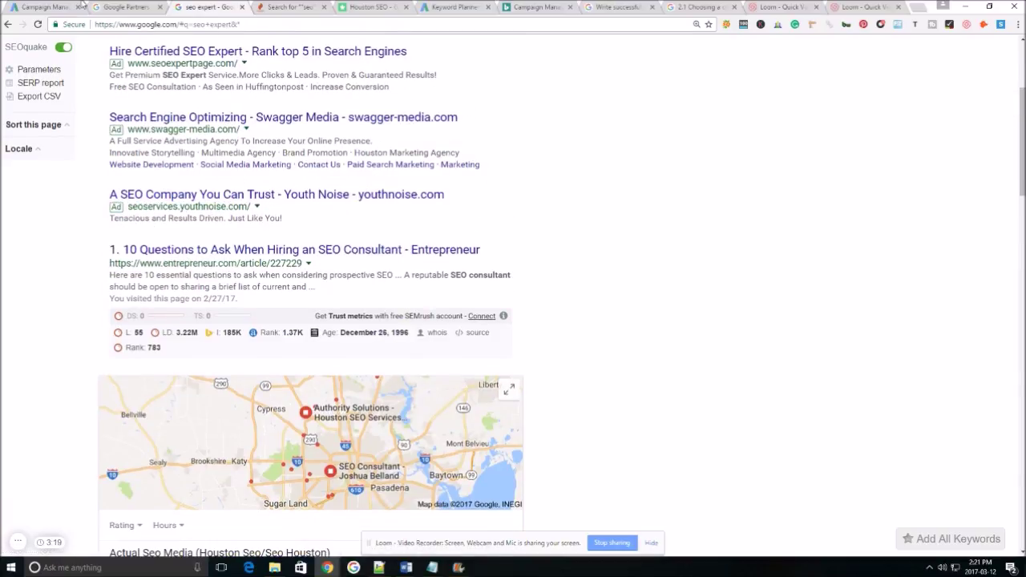
pyautogui.click(49, 6)
pyautogui.scroll(2, 327, 357)
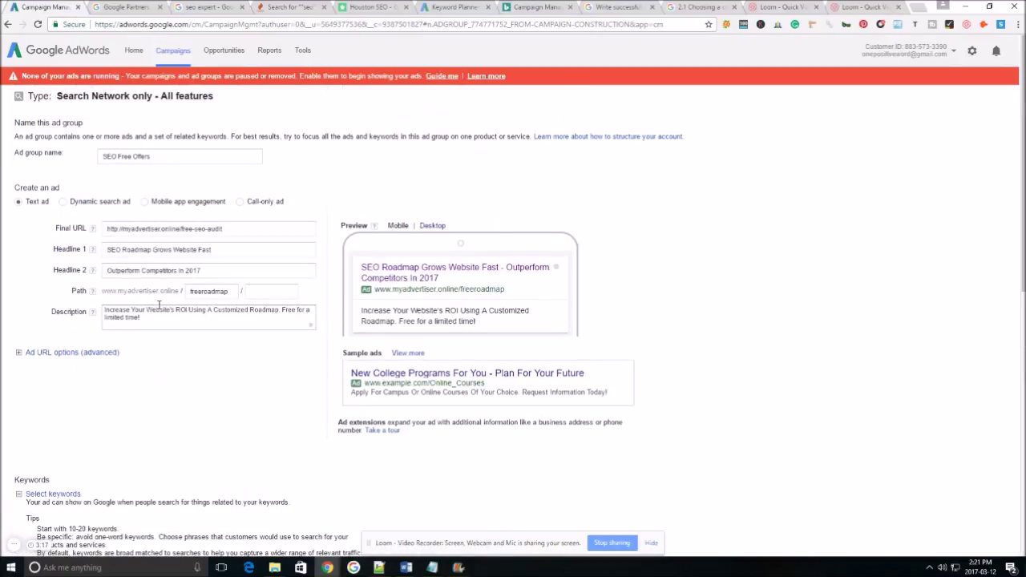
# Review both description sentences, then switch to the Write successful text ads help article
pyautogui.click(158, 324)
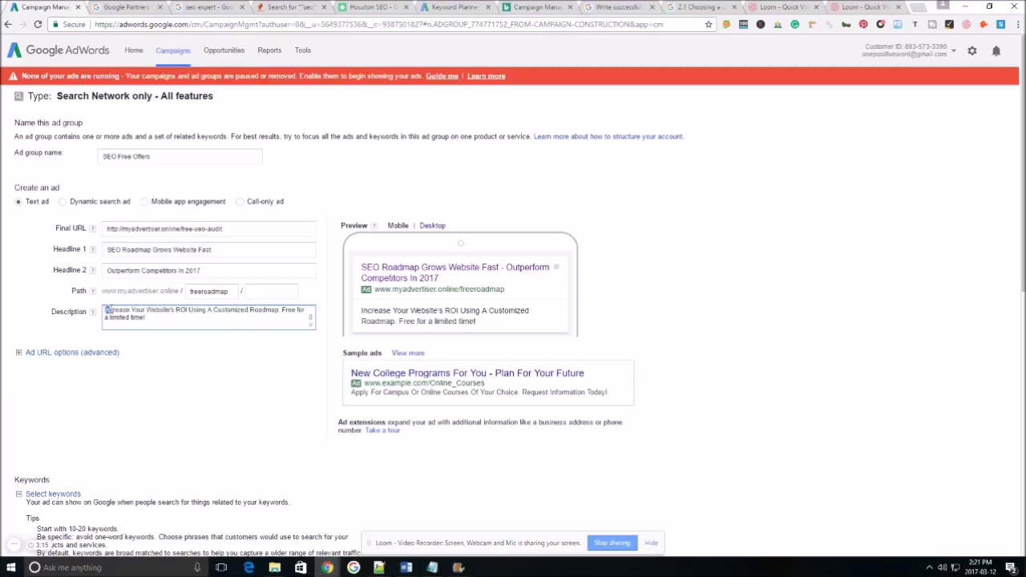
pyautogui.moveTo(107, 309); pyautogui.dragTo(281, 304)
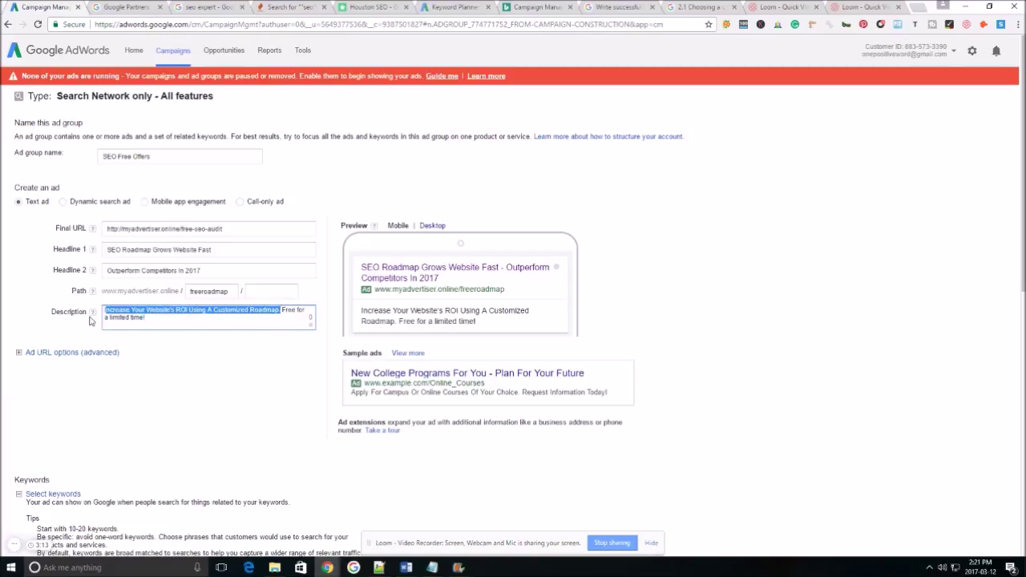
pyautogui.moveTo(141, 318); pyautogui.dragTo(285, 304)
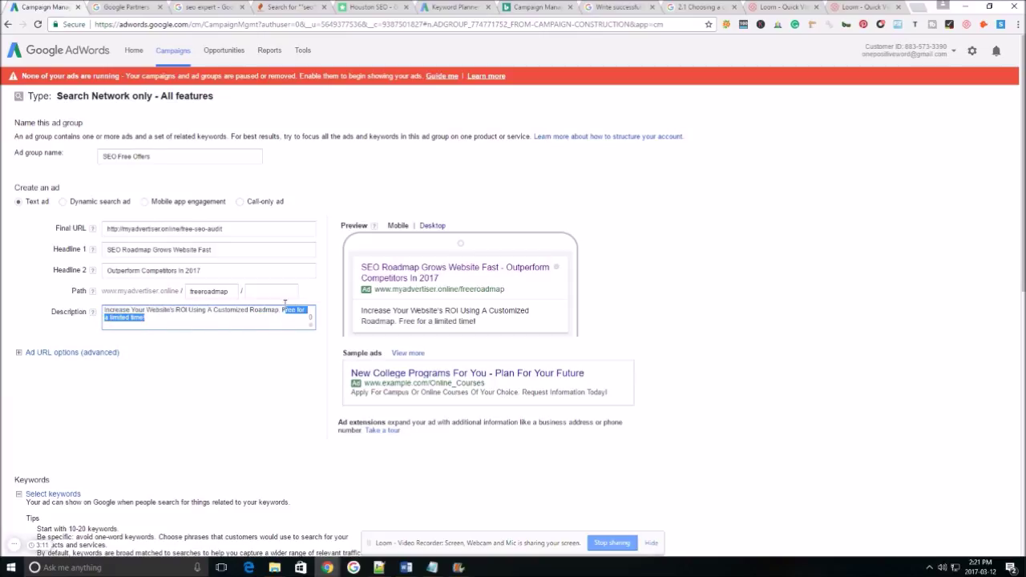
pyautogui.click(244, 326)
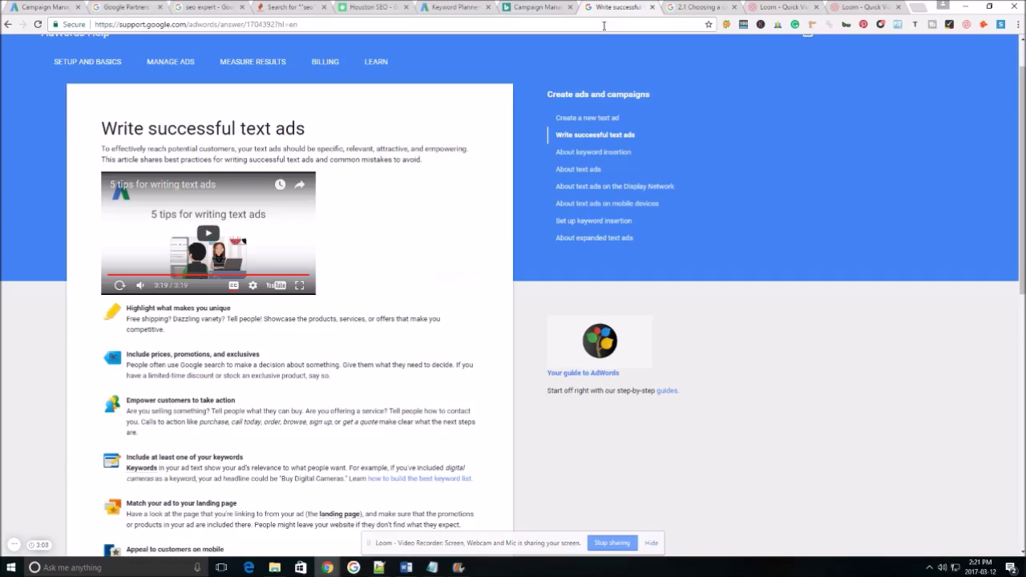
pyautogui.click(608, 7)
# Read the help article's heading, intro and first tips, then return to the AdWords ad group form
pyautogui.scroll(1, 421, 226)
pyautogui.moveTo(91, 180); pyautogui.dragTo(429, 406)
pyautogui.scroll(-5, 425, 397)
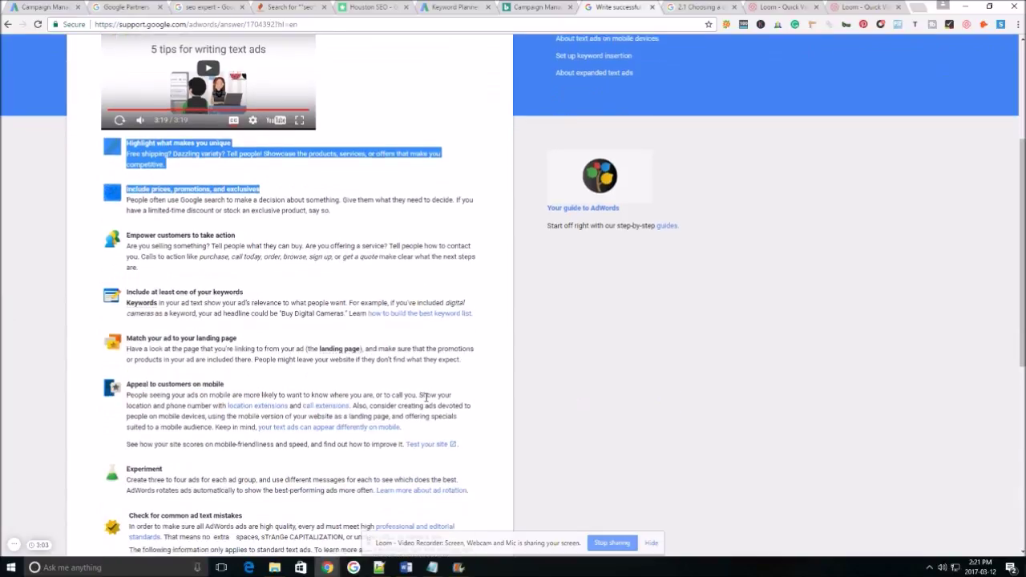
pyautogui.scroll(5, 385, 360)
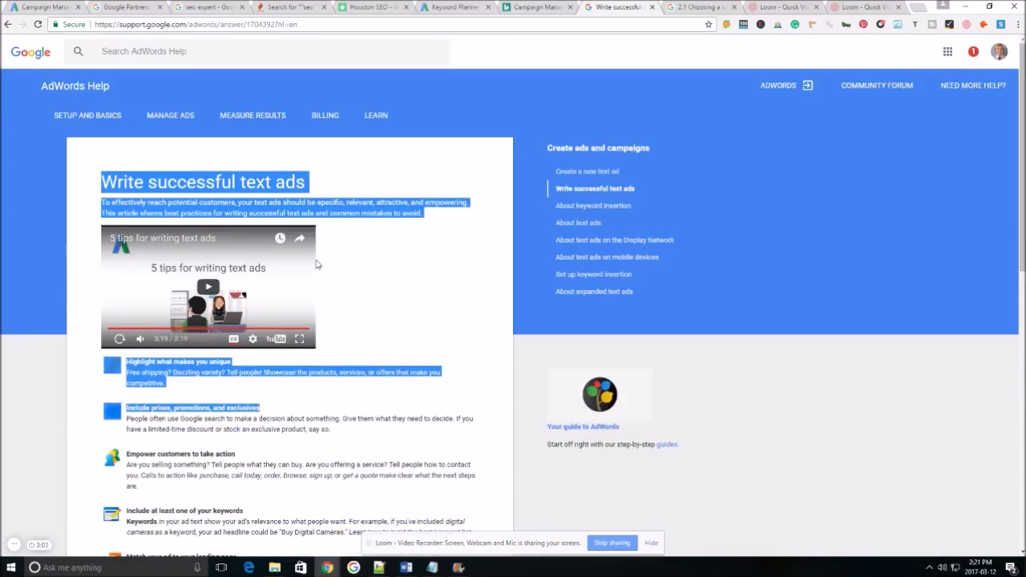
pyautogui.click(364, 260)
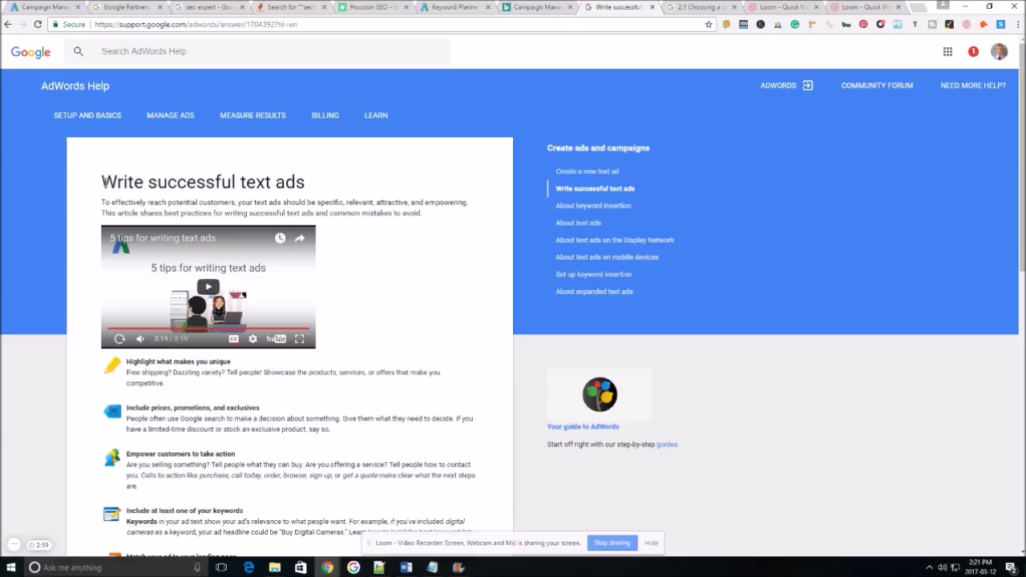
pyautogui.moveTo(104, 183); pyautogui.dragTo(318, 186)
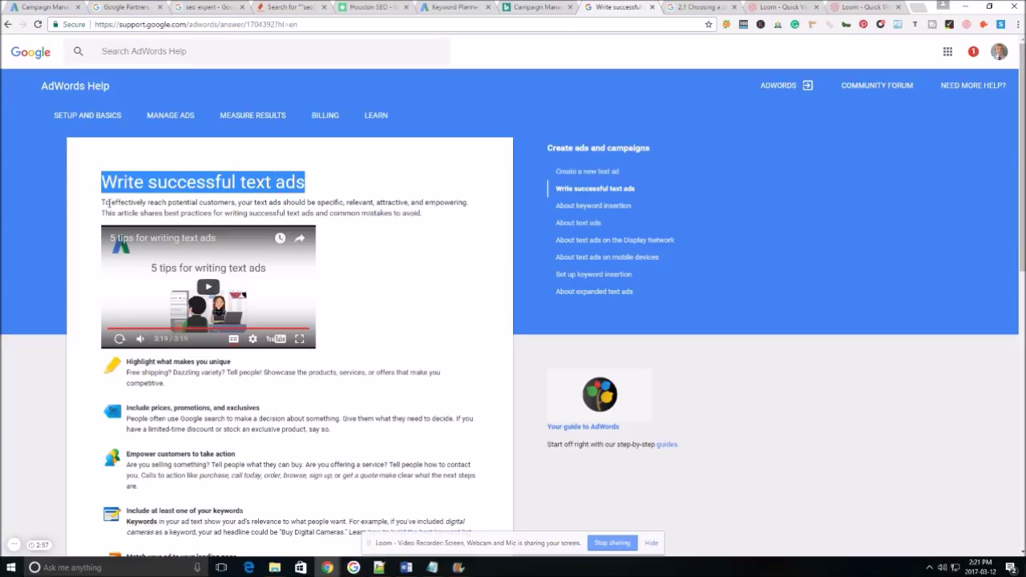
pyautogui.moveTo(109, 203); pyautogui.dragTo(456, 202)
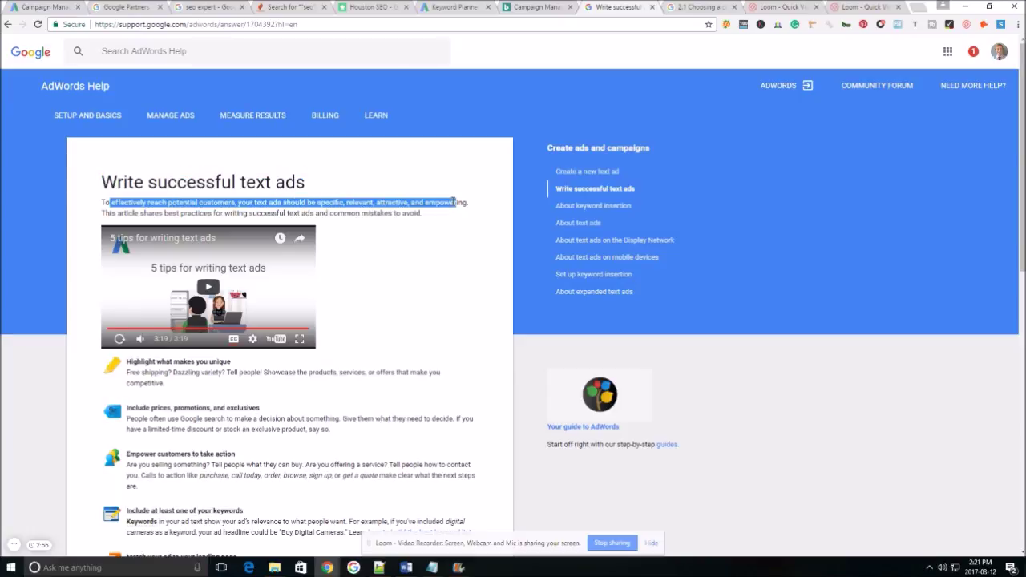
pyautogui.click(372, 212)
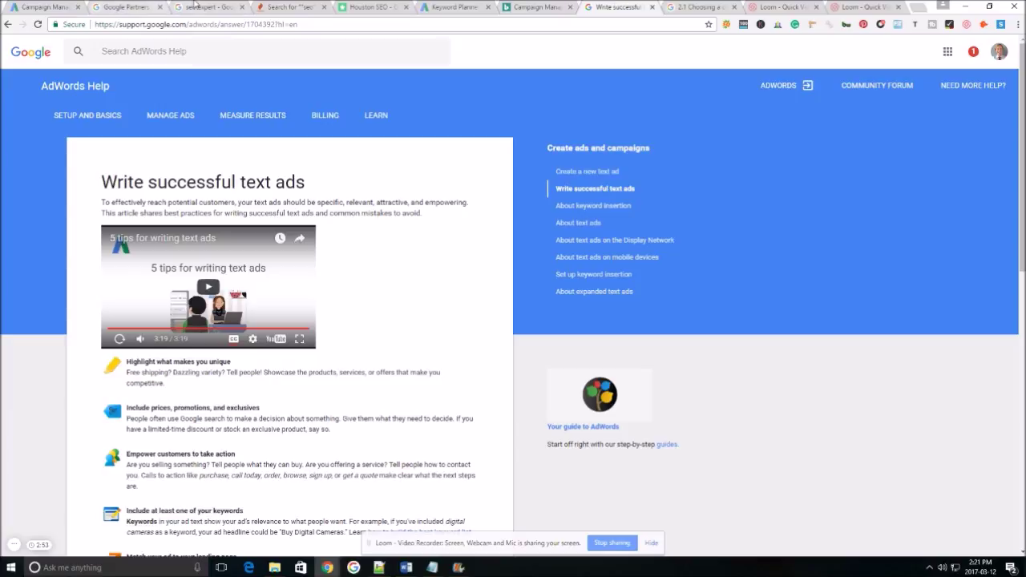
pyautogui.click(36, 6)
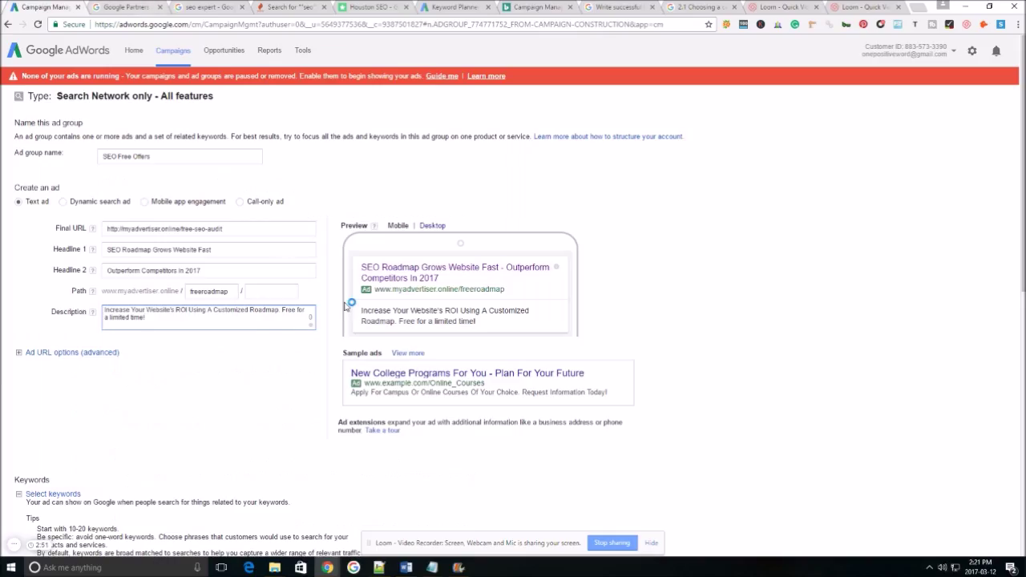
# Leave the ad group's Keywords box empty and bring up Keyword Tool's seo keyword ideas
pyautogui.scroll(-2, 112, 325)
pyautogui.scroll(-1, 64, 222)
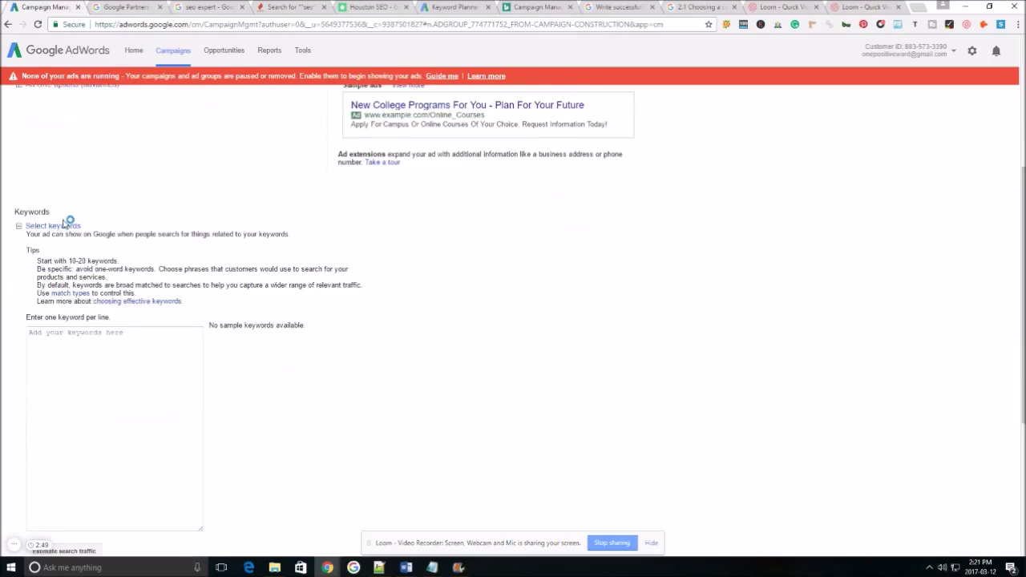
pyautogui.scroll(2, 21, 211)
pyautogui.scroll(1, 219, 153)
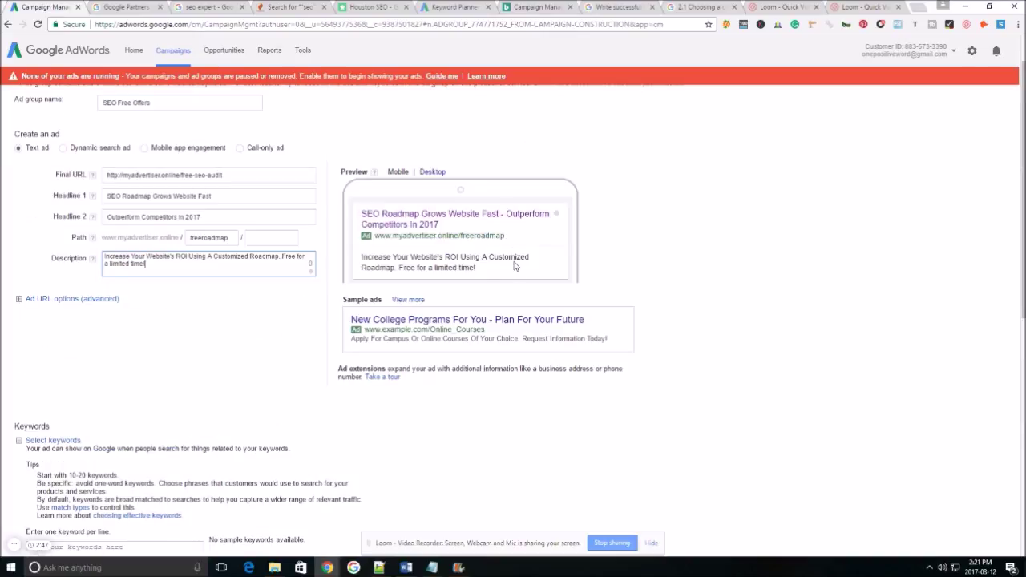
pyautogui.moveTo(517, 267); pyautogui.dragTo(380, 214)
pyautogui.click(127, 348)
pyautogui.scroll(-3, 126, 348)
pyautogui.click(112, 327)
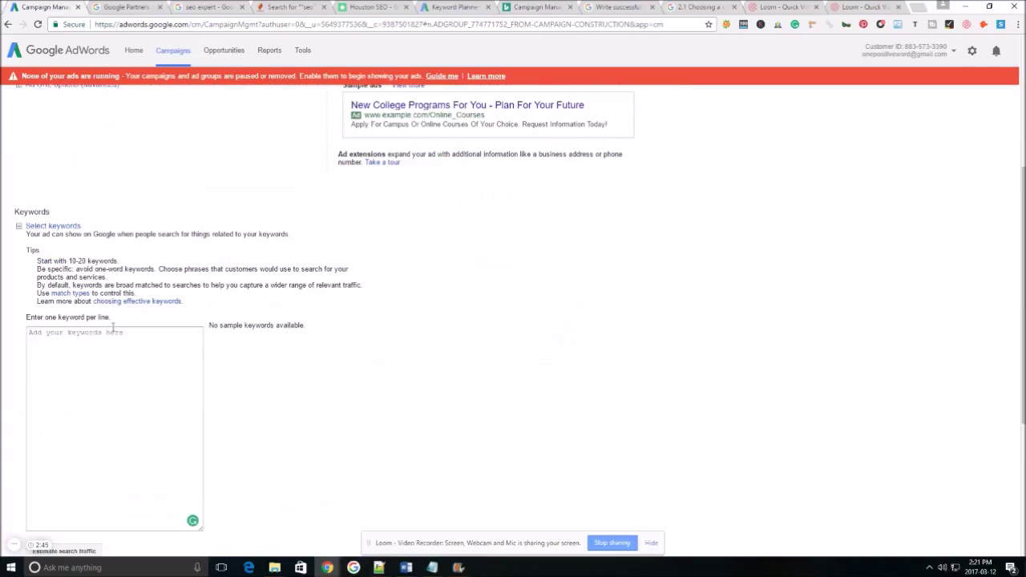
pyautogui.scroll(-1, 99, 327)
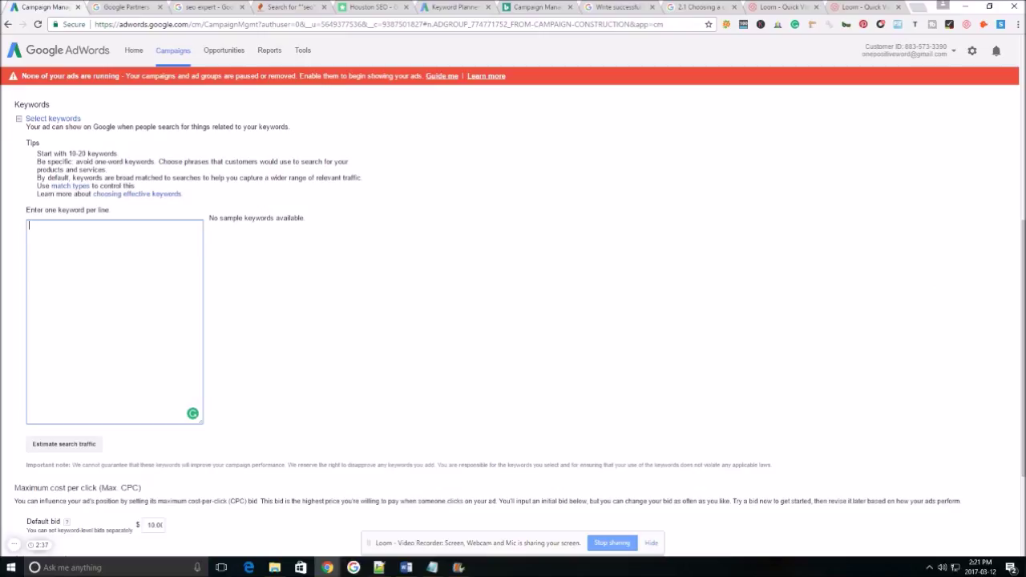
pyautogui.hotkey('alt', 'Tab')
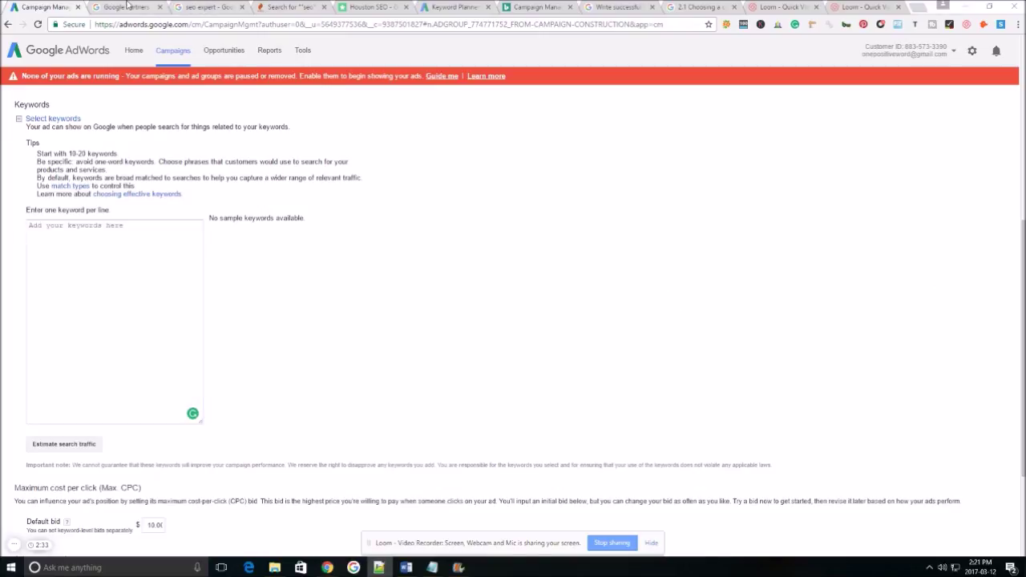
pyautogui.click(290, 7)
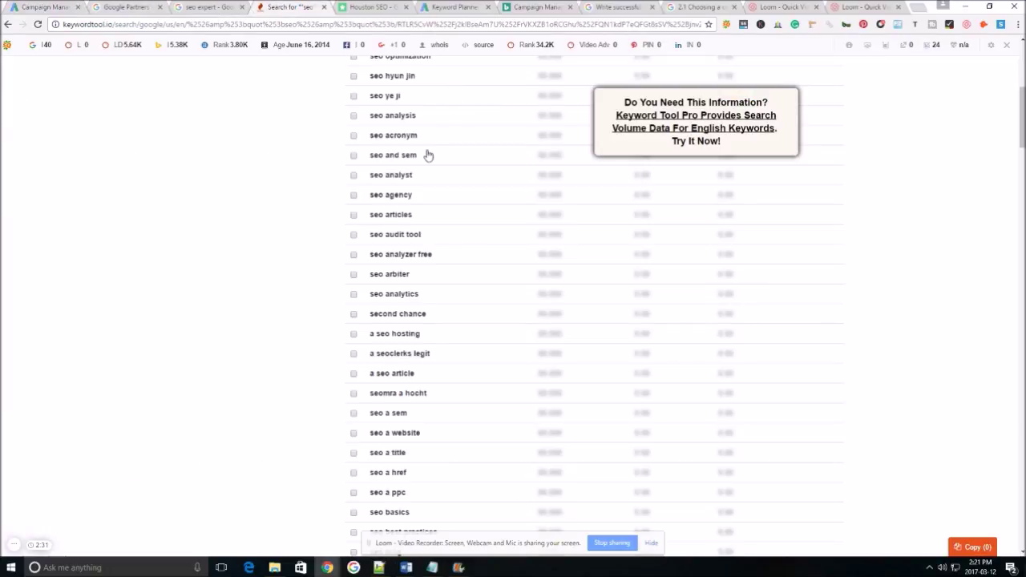
# Point out the keywordtool.io address and the seo search term at the top of the results
pyautogui.scroll(5, 428, 155)
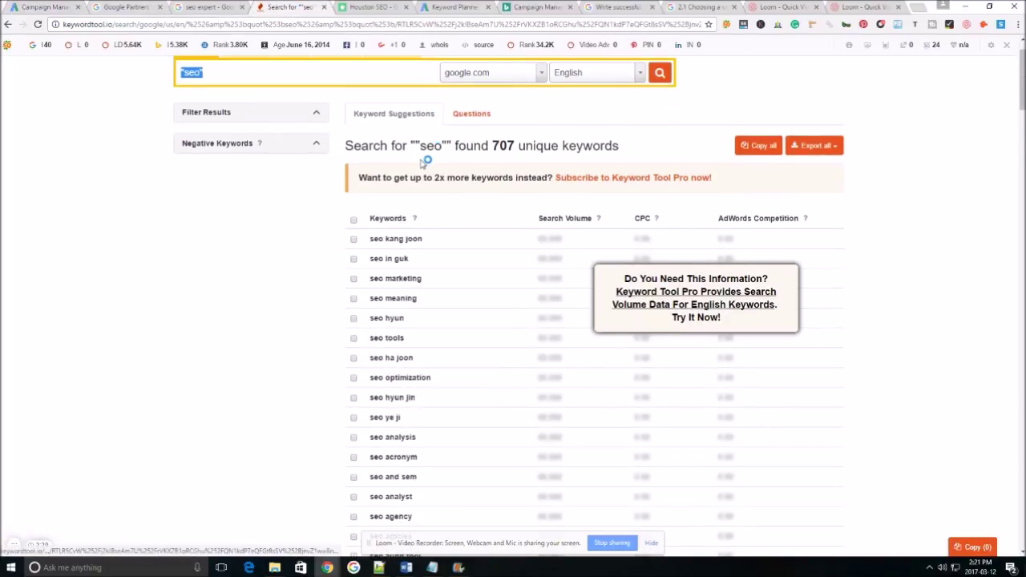
pyautogui.scroll(1, 422, 161)
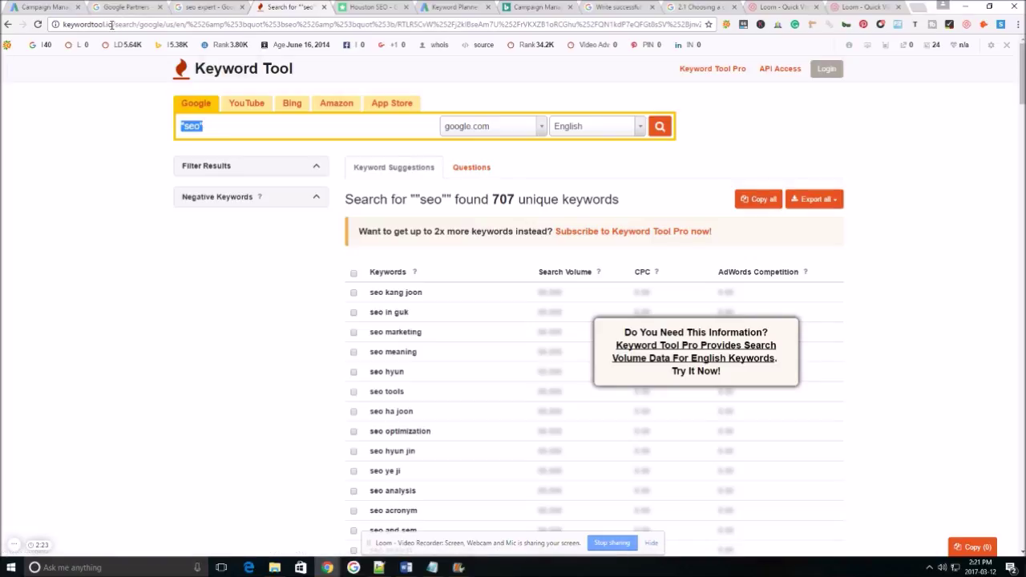
pyautogui.moveTo(111, 24); pyautogui.dragTo(63, 24)
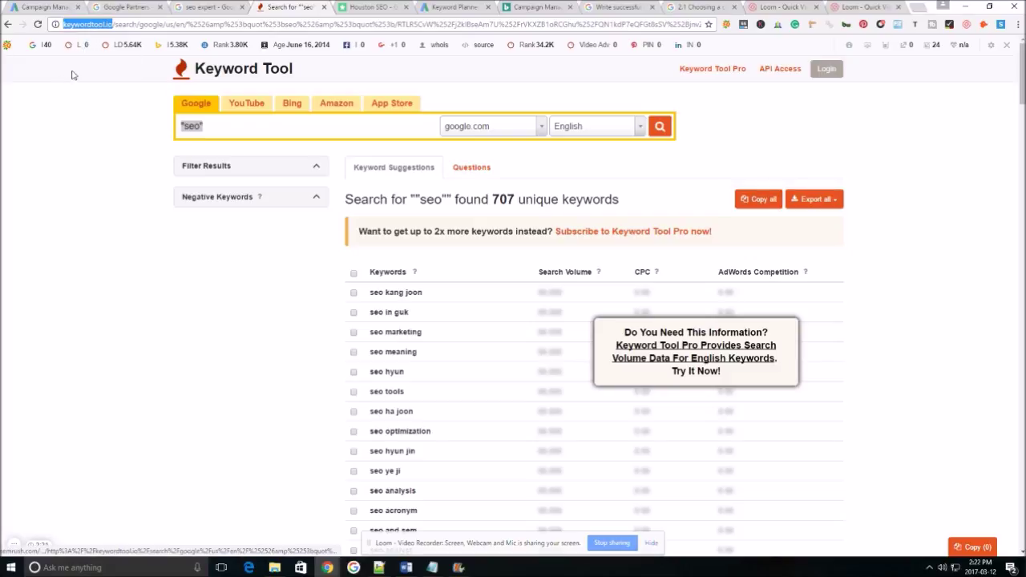
pyautogui.click(254, 132)
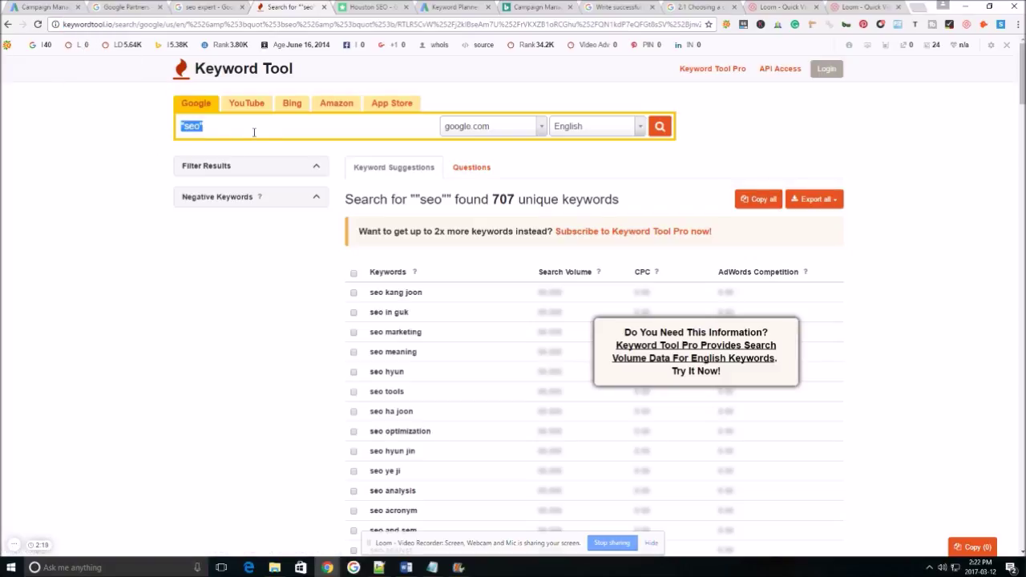
pyautogui.click(210, 130)
pyautogui.doubleClick(210, 131)
pyautogui.click(112, 127)
# Highlight the 707 unique keywords count, then go back to Keyword Planner
pyautogui.moveTo(491, 199); pyautogui.dragTo(520, 201)
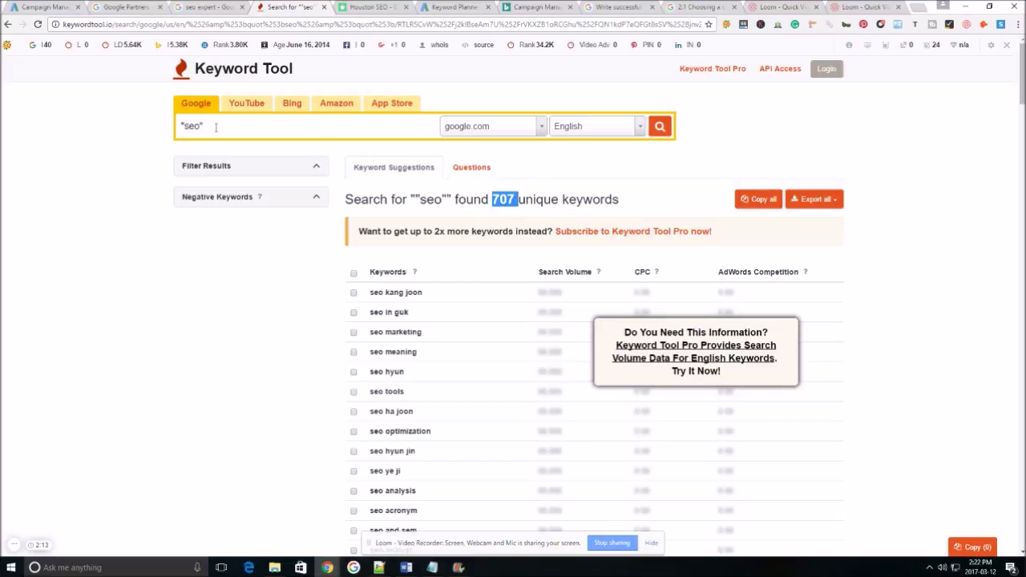
pyautogui.click(470, 191)
pyautogui.moveTo(490, 200); pyautogui.dragTo(526, 200)
pyautogui.scroll(-2, 405, 206)
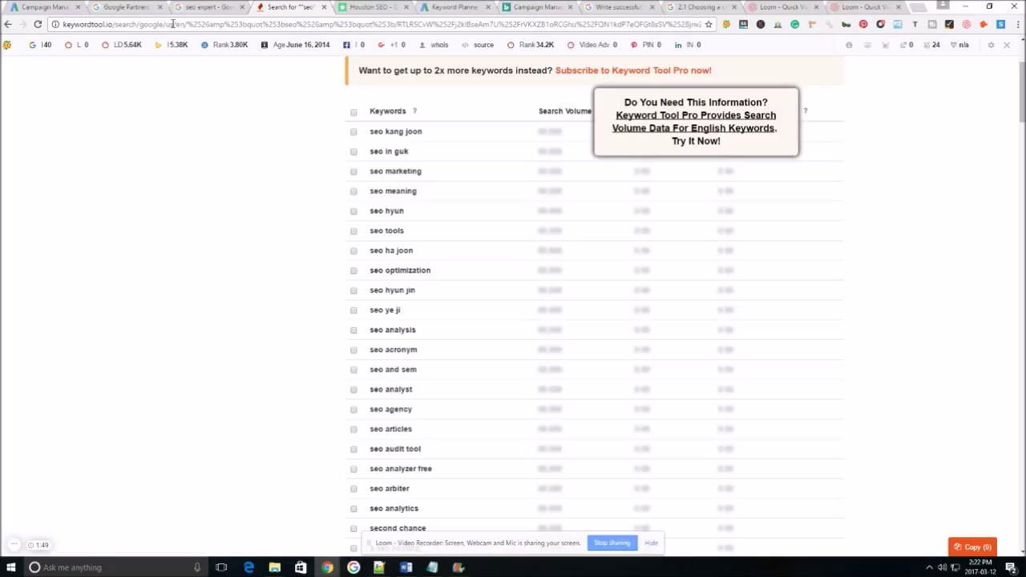
pyautogui.click(446, 6)
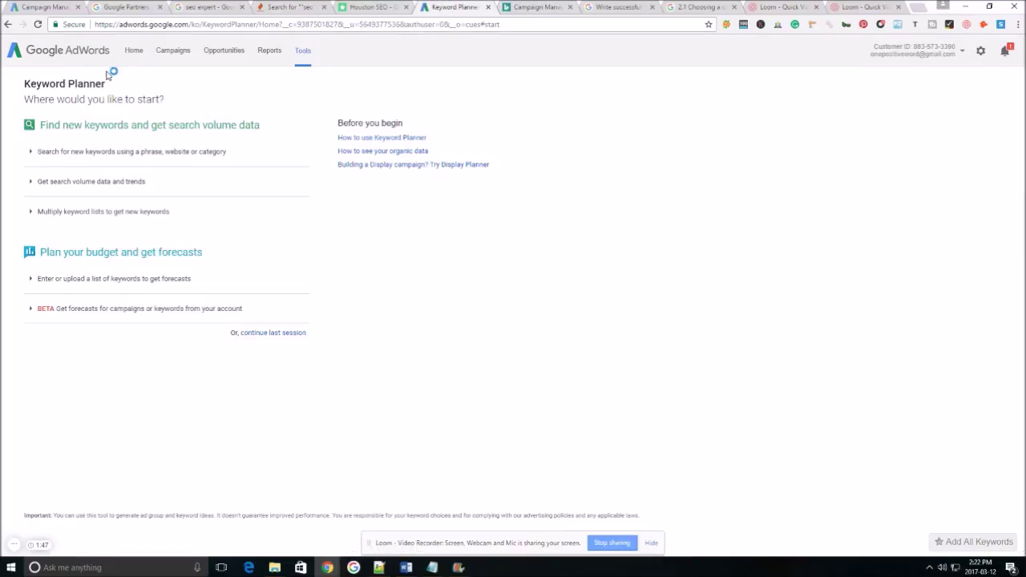
# Expand 'Search for new keywords' in Keyword Planner, then return to the ad group's empty keyword section
pyautogui.moveTo(26, 83); pyautogui.dragTo(121, 84)
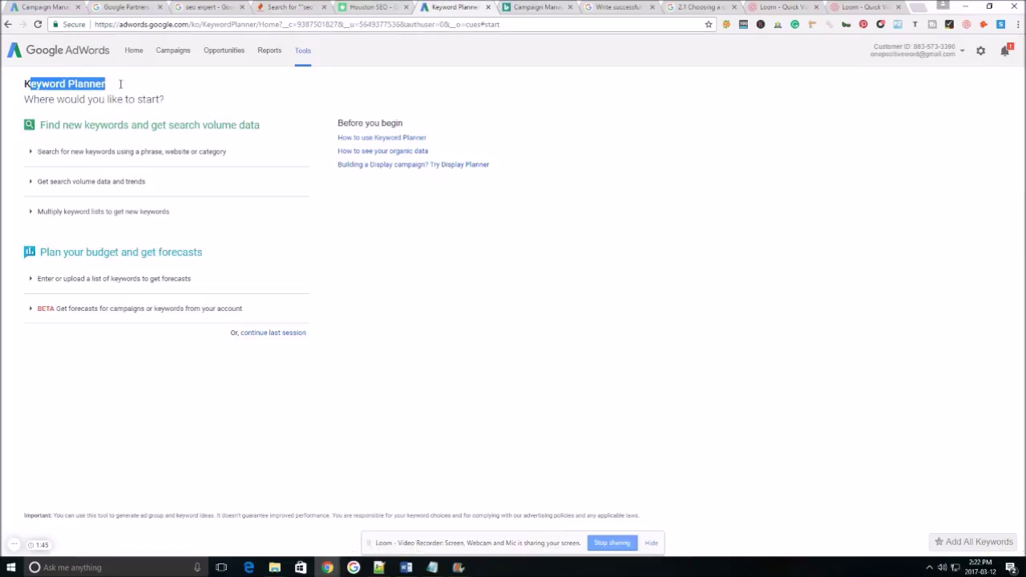
pyautogui.click(307, 54)
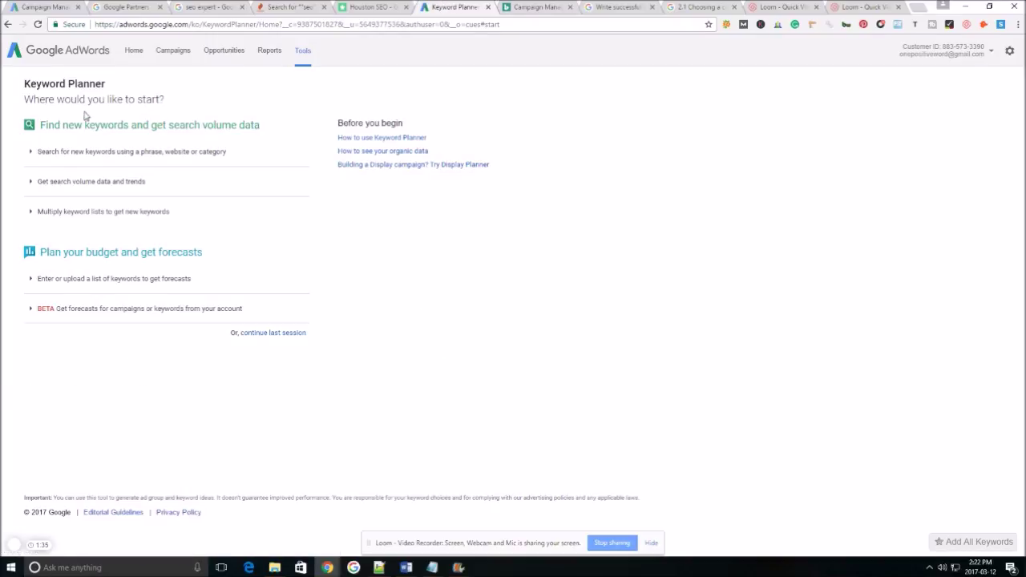
pyautogui.click(136, 152)
pyautogui.click(48, 7)
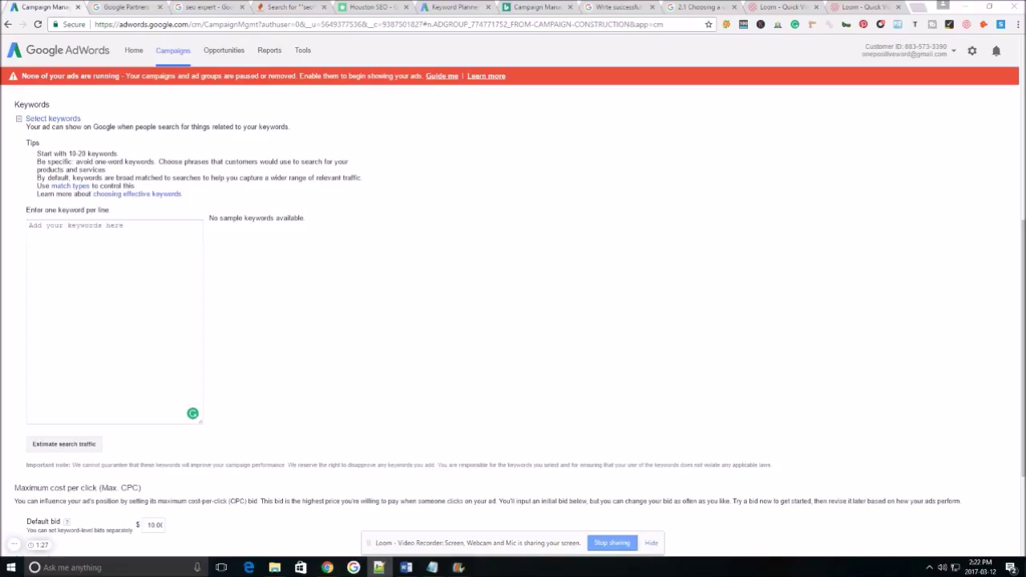
# Paste the nine SEO keywords and estimate their search traffic
pyautogui.click(91, 265)
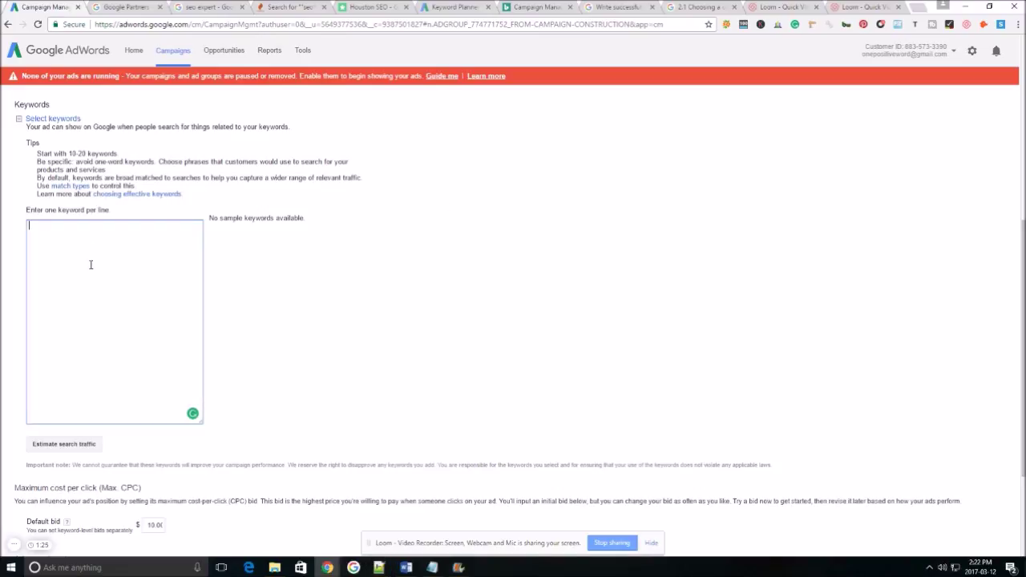
pyautogui.write('Seo Seo Marketing Seo tools seo optimization seo analyst seo analysis seo a ppc seo book seo backlinks')
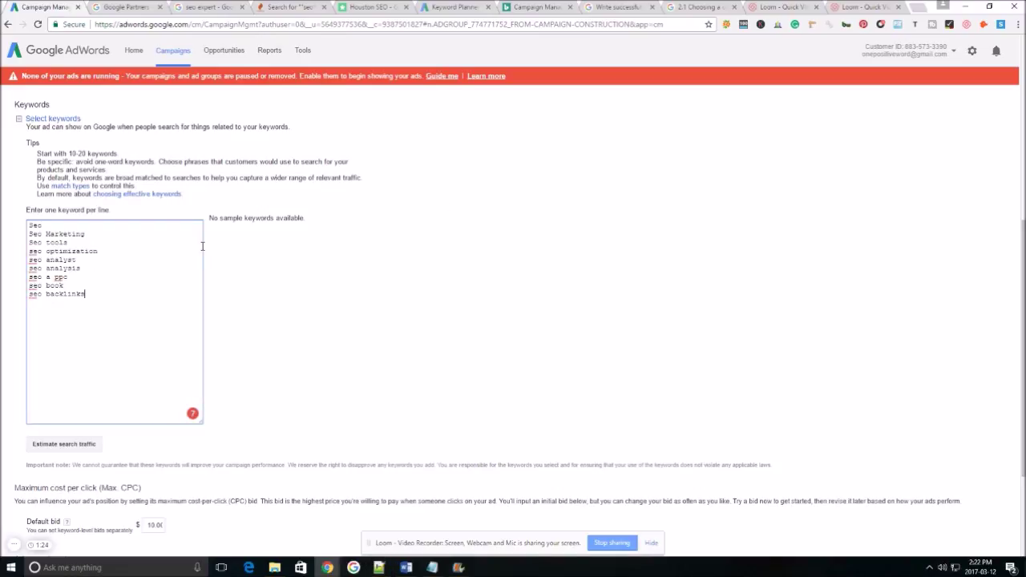
pyautogui.click(65, 443)
pyautogui.scroll(-2, 320, 312)
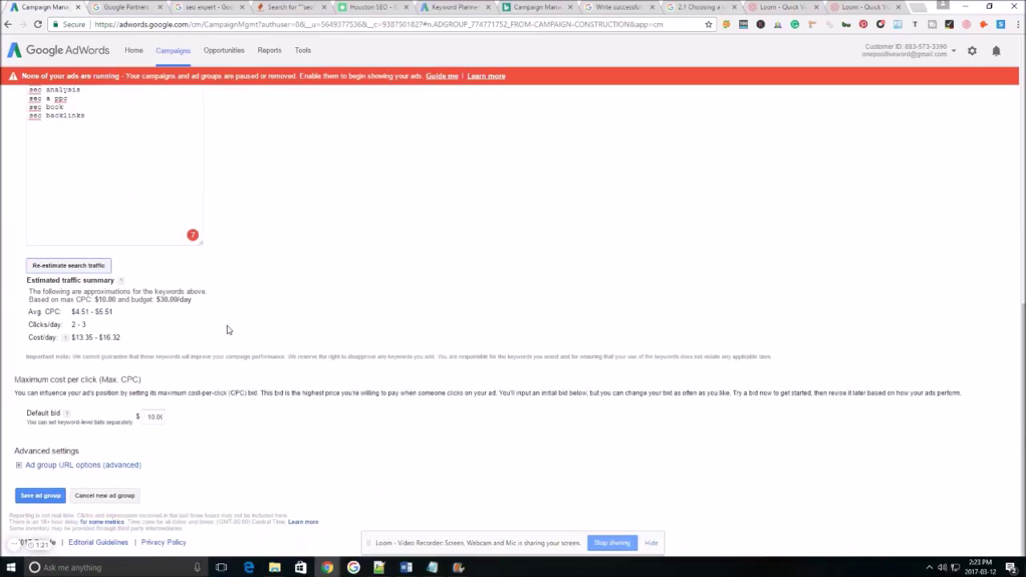
pyautogui.moveTo(127, 340); pyautogui.dragTo(71, 324)
pyautogui.click(186, 326)
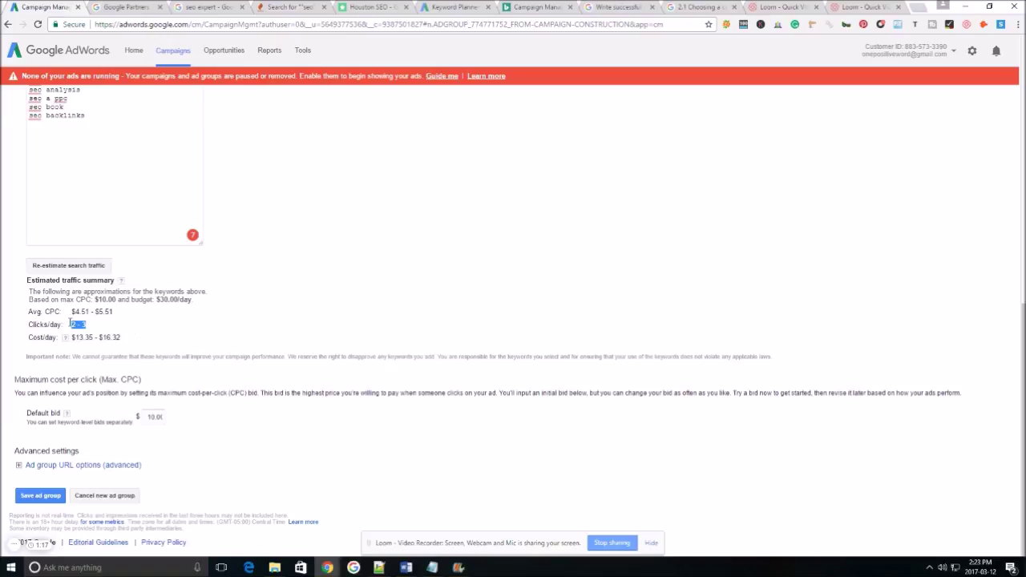
pyautogui.click(215, 336)
# Try a $20 default bid and compare the new clicks-per-day estimate
pyautogui.doubleClick(144, 416)
pyautogui.write('20')
pyautogui.click(205, 425)
pyautogui.click(87, 266)
pyautogui.moveTo(72, 322); pyautogui.dragTo(115, 326)
# Reset the default bid to $10, re-estimate traffic, and save the ad group
pyautogui.doubleClick(156, 418)
pyautogui.write('10')
pyautogui.click(134, 371)
pyautogui.click(100, 266)
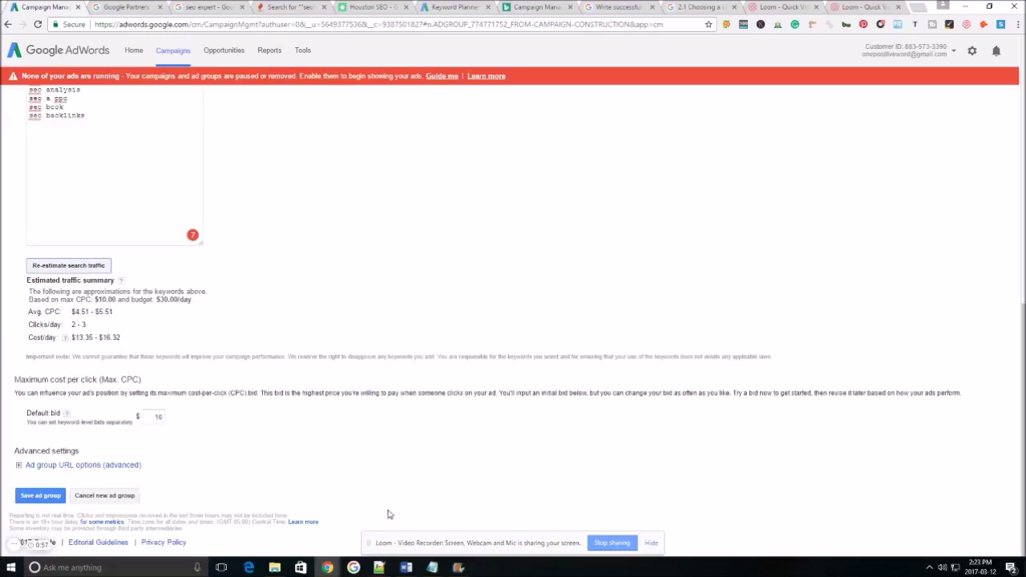
pyautogui.click(51, 496)
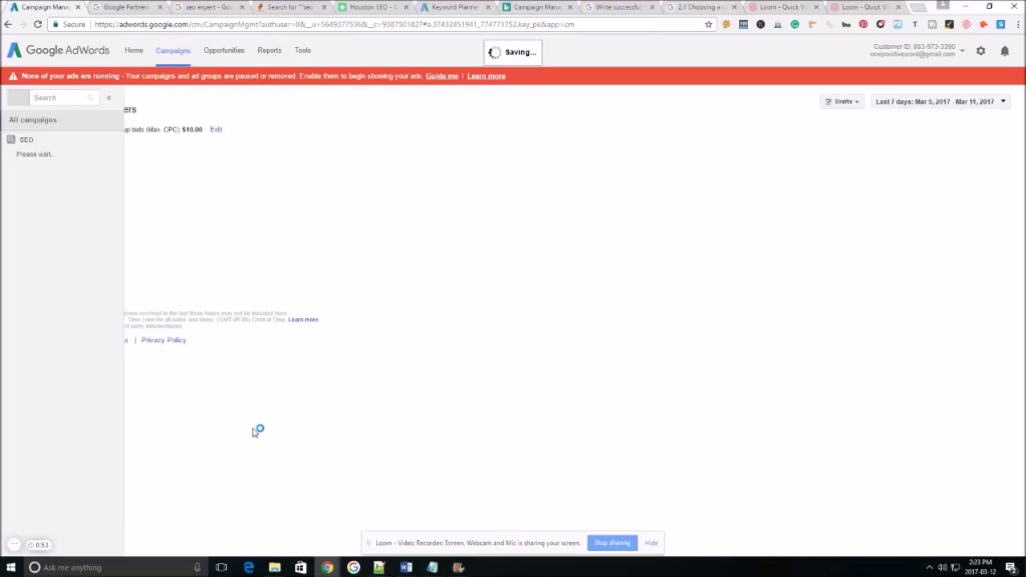
# Open the SEO campaign to see SEO Free Offers listed at $10, leaving its status unchanged
pyautogui.scroll(-1, 277, 201)
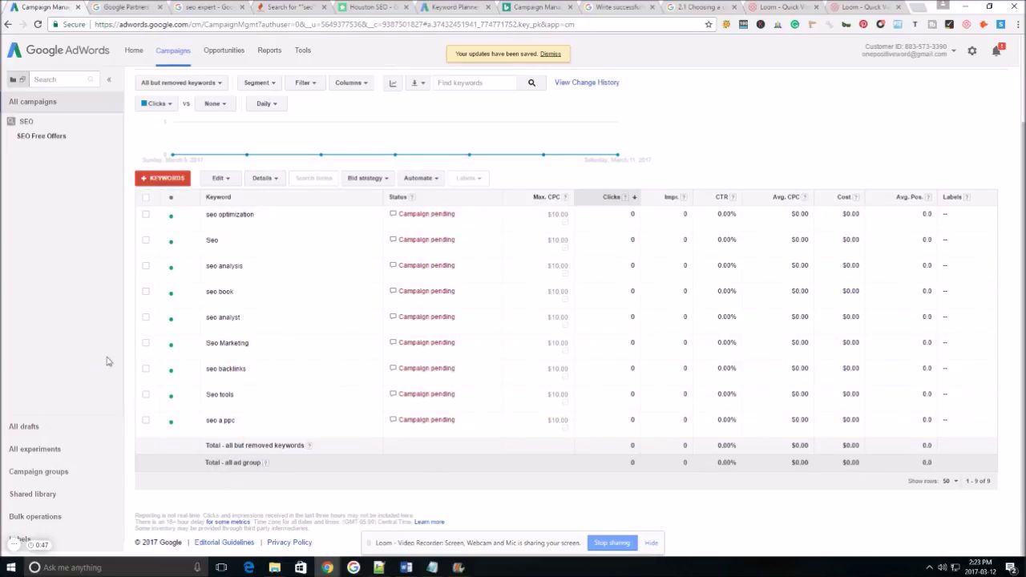
pyautogui.scroll(2, 242, 318)
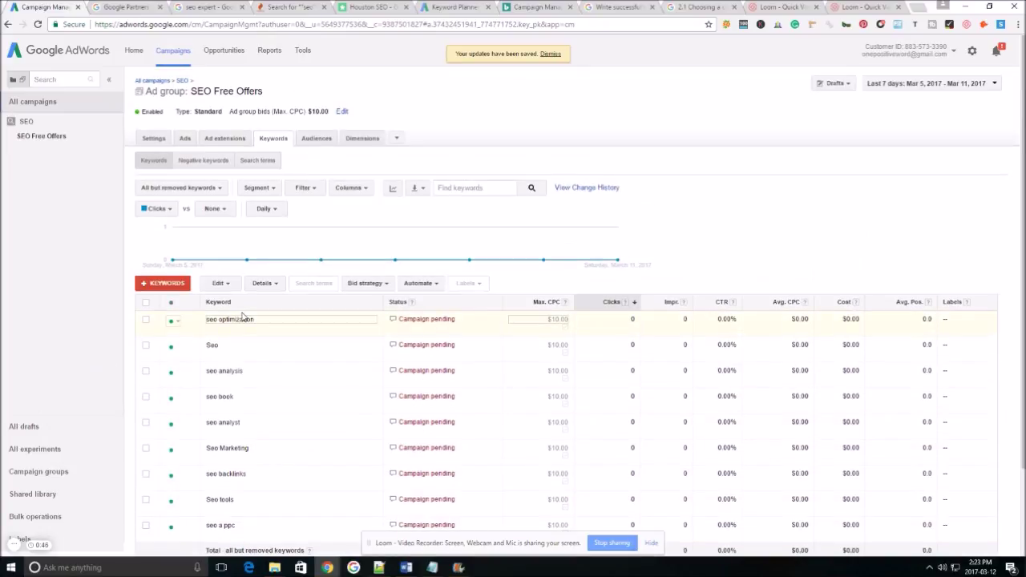
pyautogui.click(60, 126)
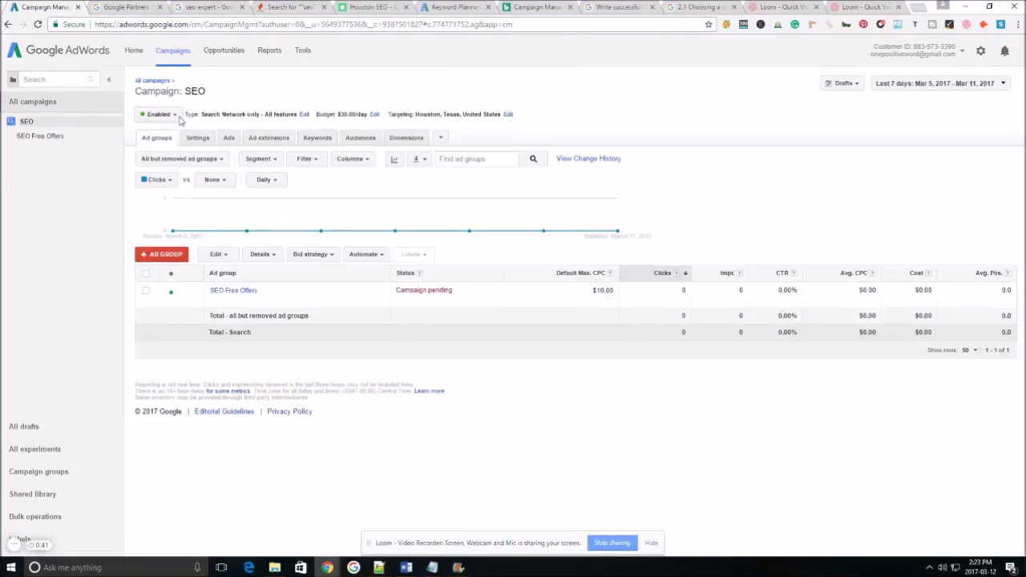
pyautogui.click(176, 116)
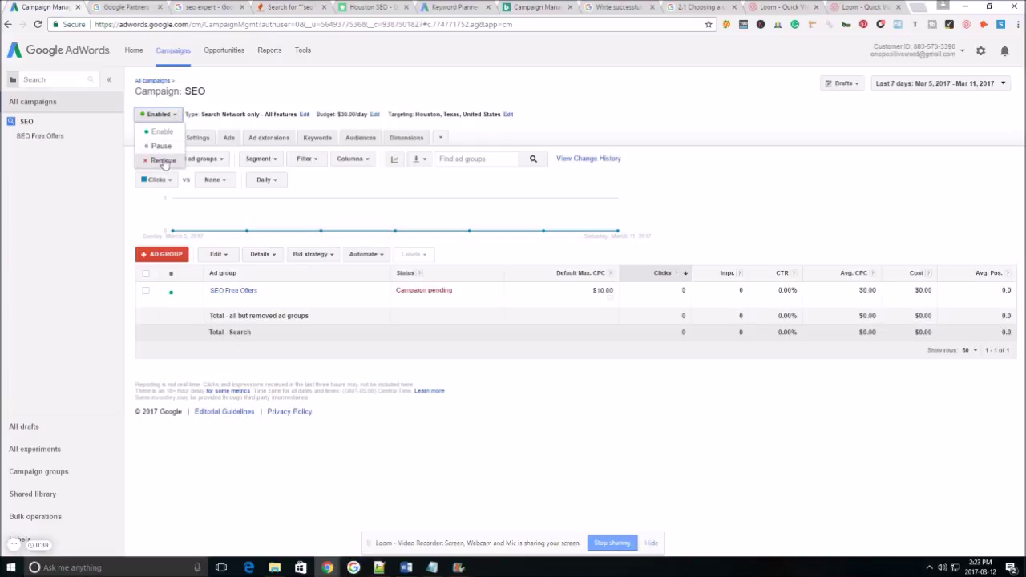
pyautogui.click(265, 78)
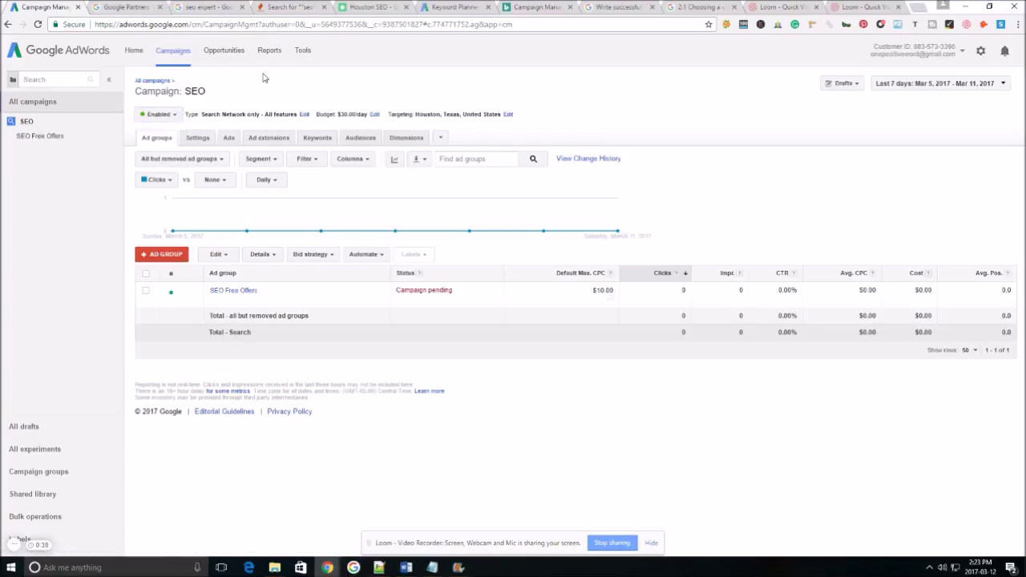
# Go to the SEO campaign's Ad extensions and start adding a sitelink extension
pyautogui.click(269, 140)
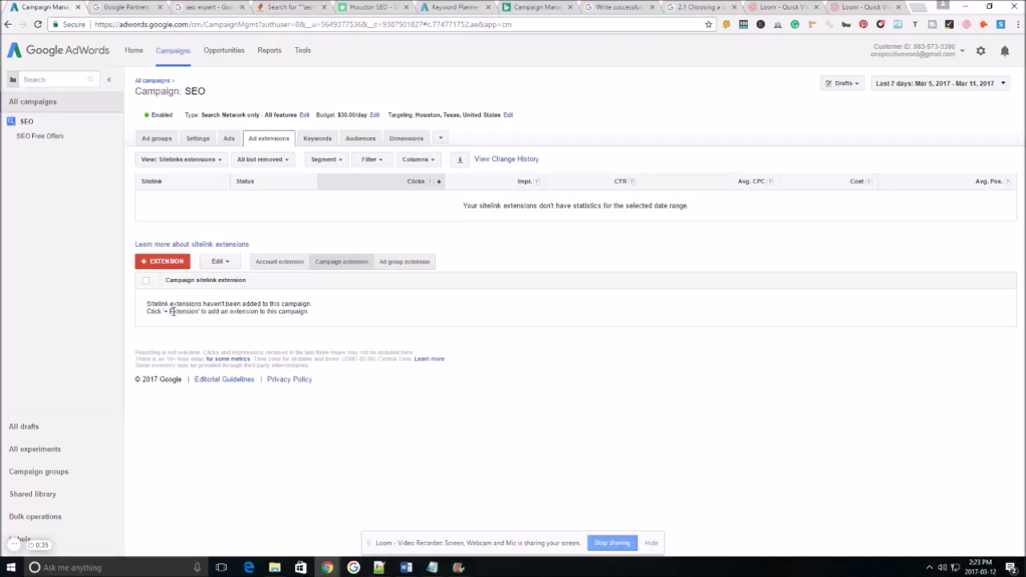
pyautogui.click(164, 263)
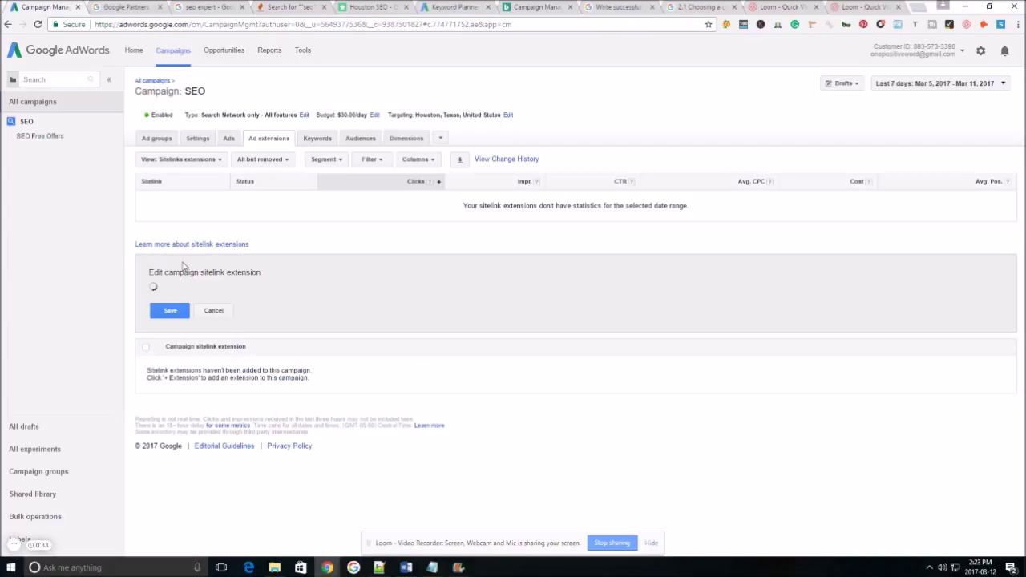
pyautogui.scroll(-2, 284, 321)
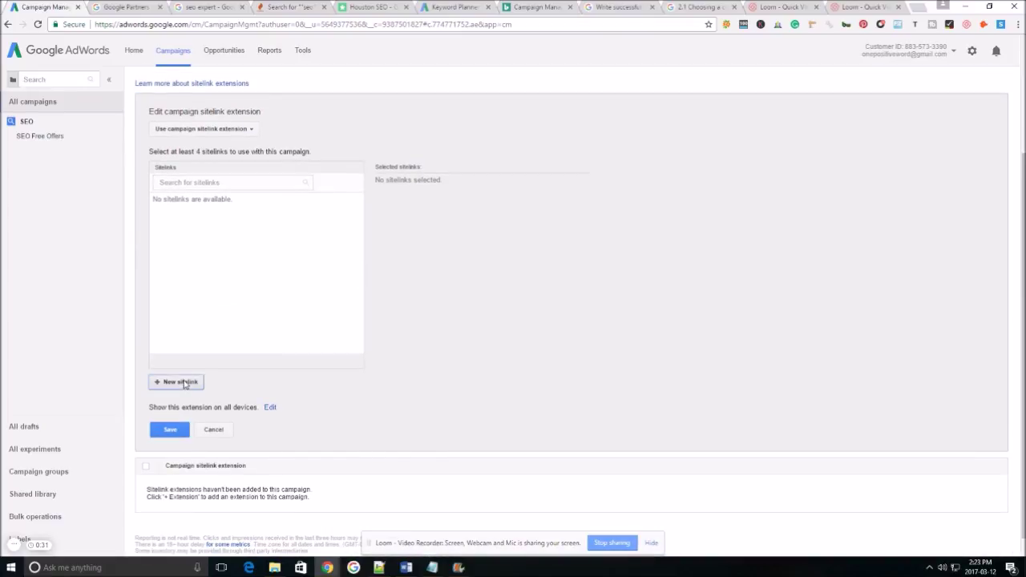
# Look over a new sitelink's link text, final URL and description fields, then close it unsaved
pyautogui.click(186, 383)
pyautogui.click(481, 221)
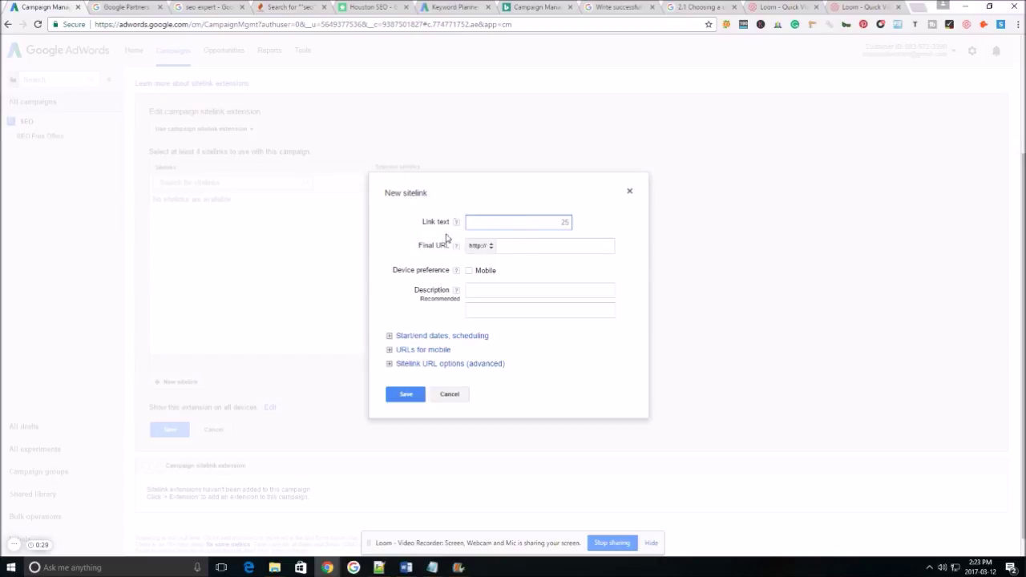
pyautogui.click(513, 244)
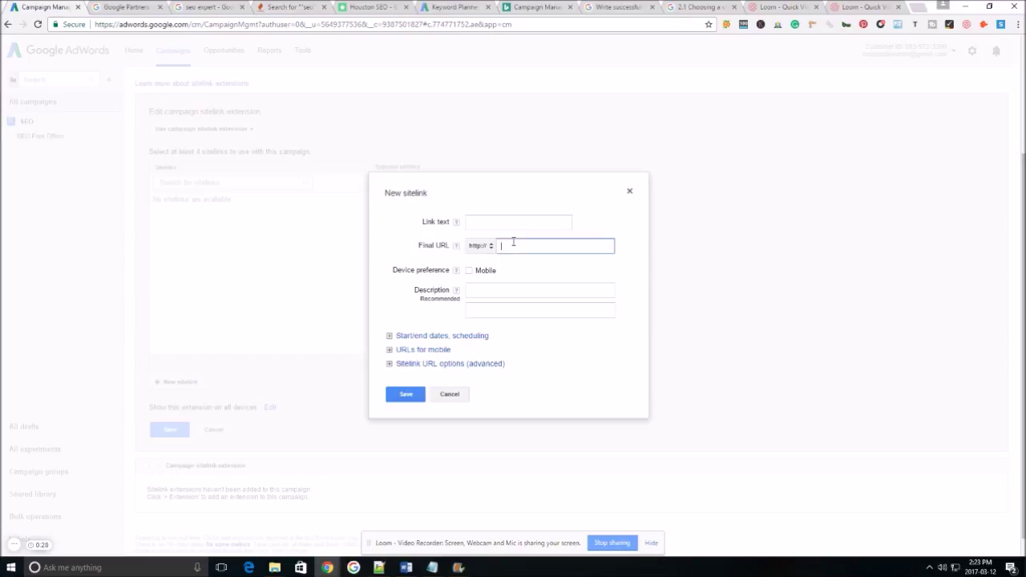
pyautogui.click(488, 293)
pyautogui.click(491, 309)
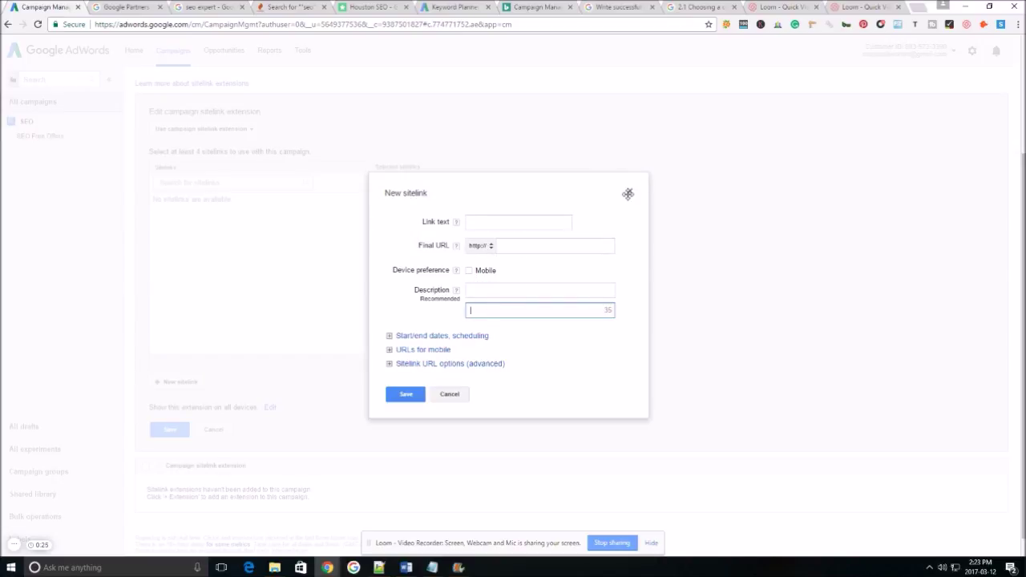
pyautogui.click(631, 194)
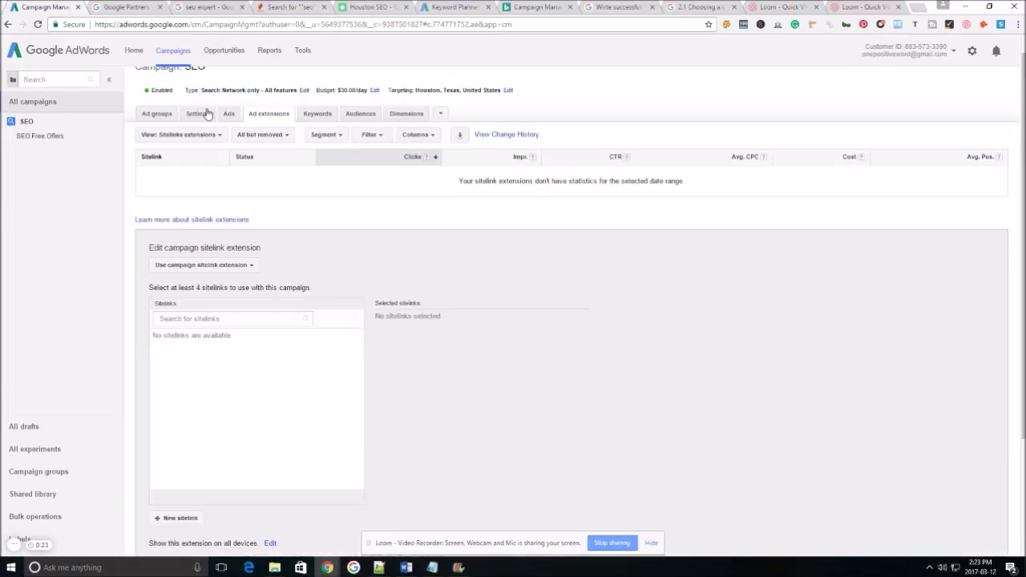